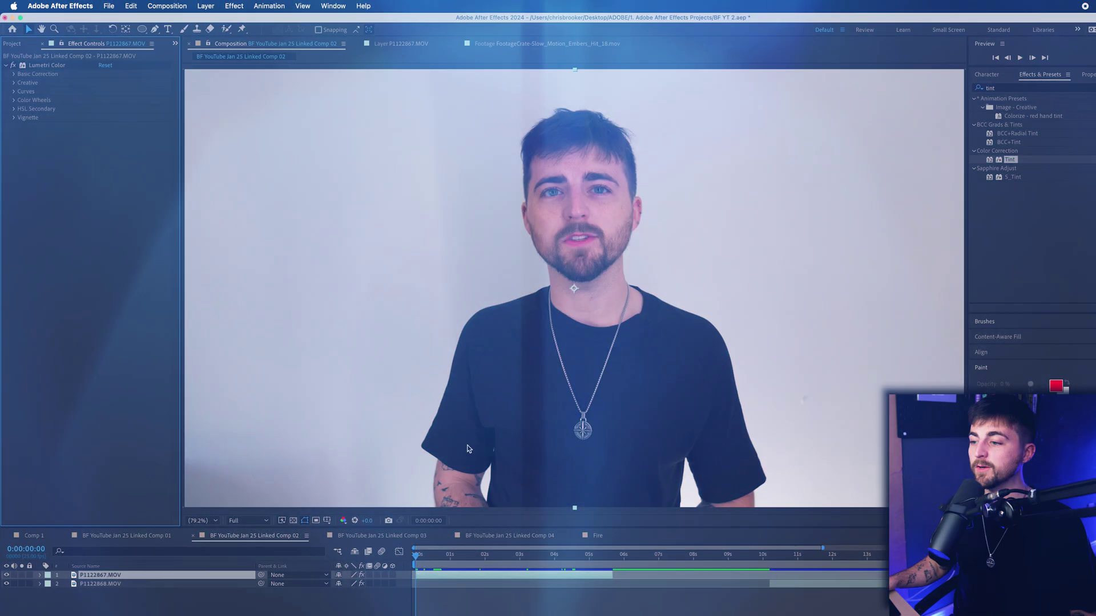
# - Preview the composition from near the start, then open P1122867.MOV in its own Layer panel
pyautogui.moveTo(451, 555); pyautogui.dragTo(411, 569)
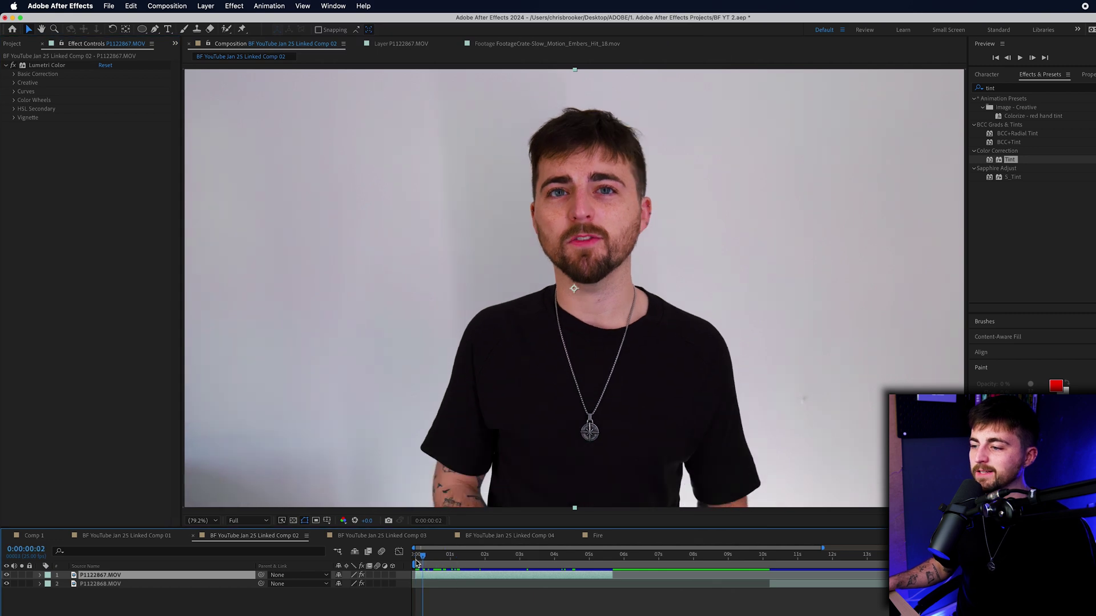
pyautogui.press('space')
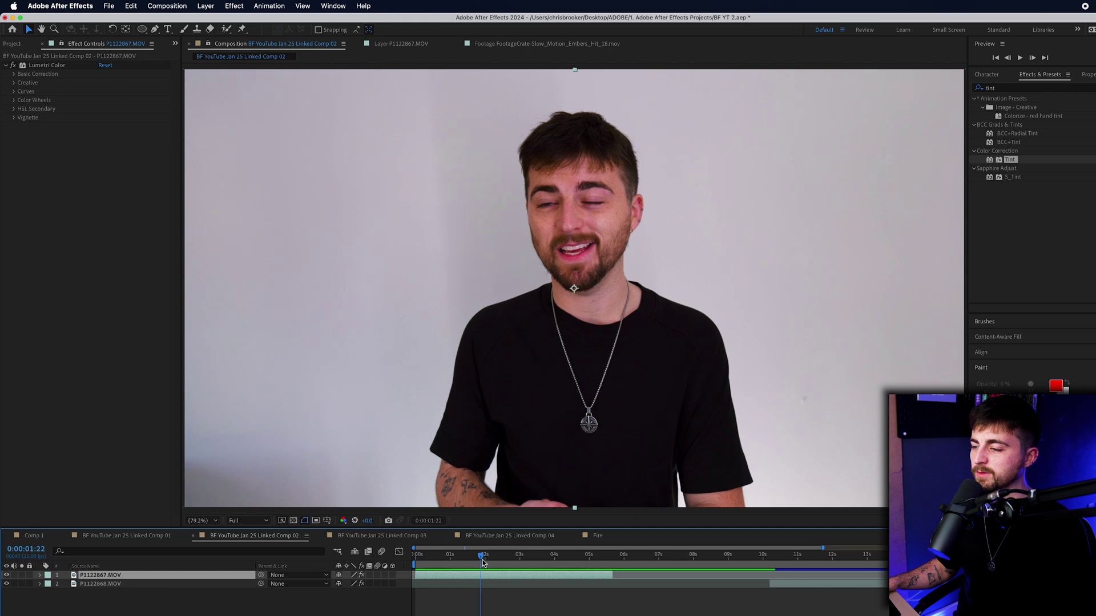
pyautogui.press('space')
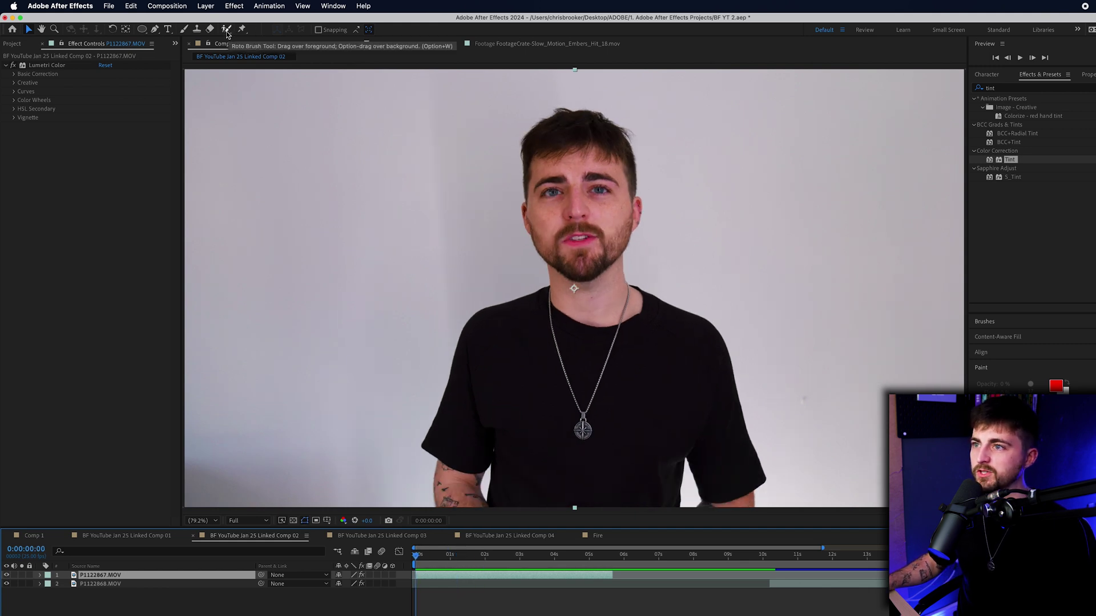
pyautogui.doubleClick(552, 170)
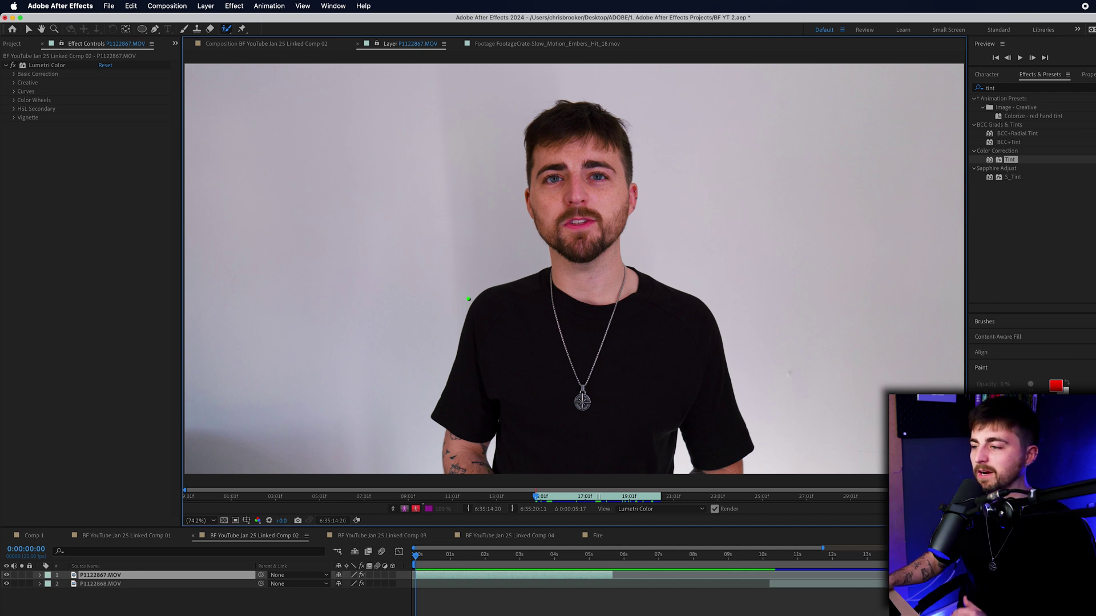
# - Paint Roto Brush foreground strokes on the man, then subtract wall patches near his neck and left arm
pyautogui.moveTo(459, 467); pyautogui.dragTo(454, 421)
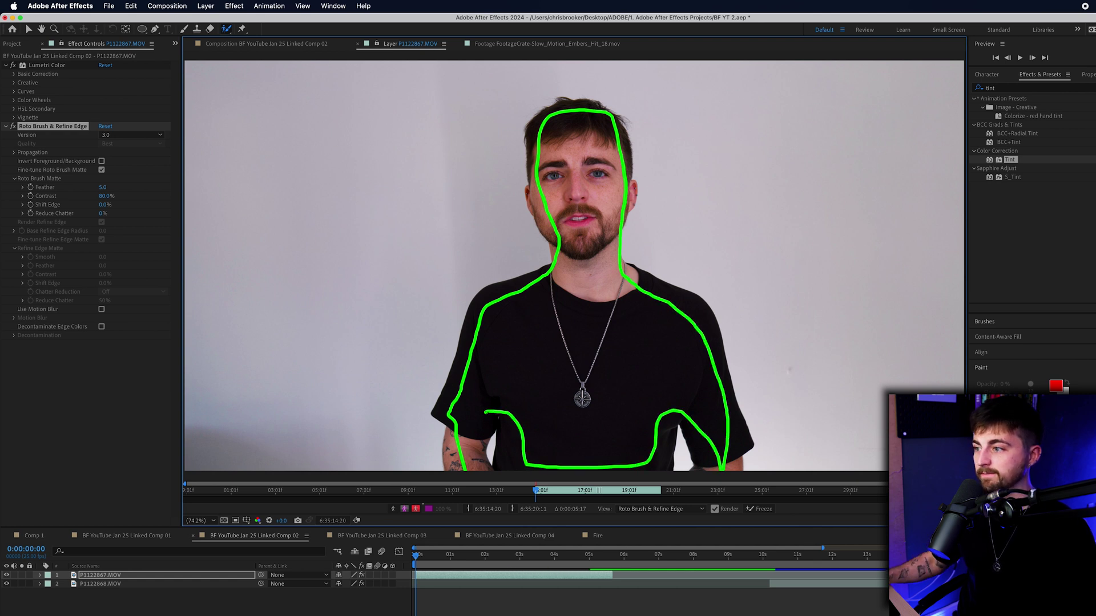
pyautogui.moveTo(484, 412); pyautogui.dragTo(486, 412)
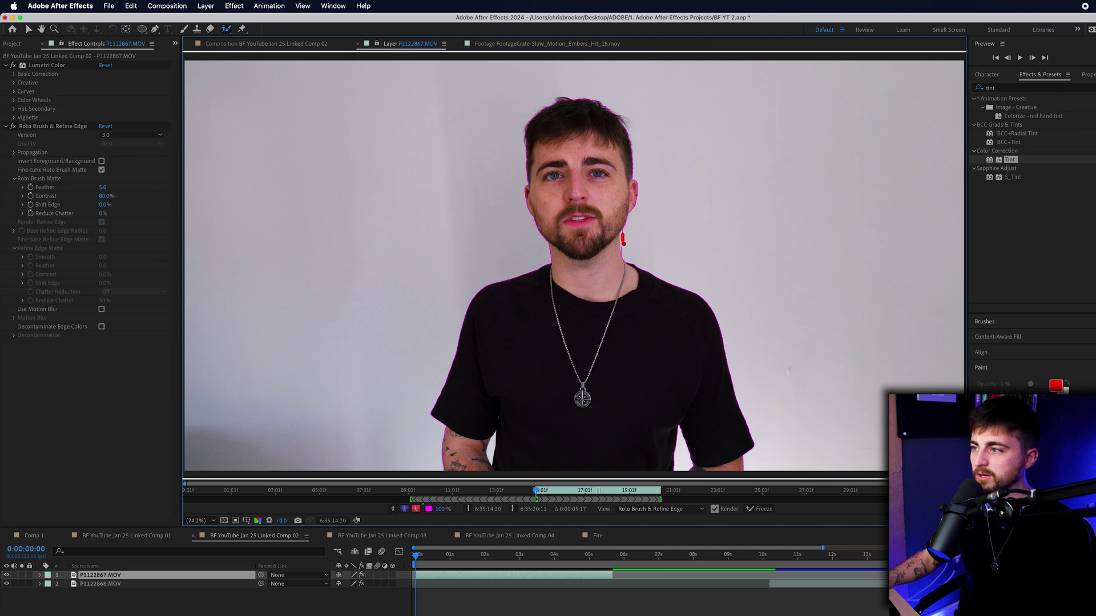
pyautogui.moveTo(623, 244); pyautogui.dragTo(625, 251)
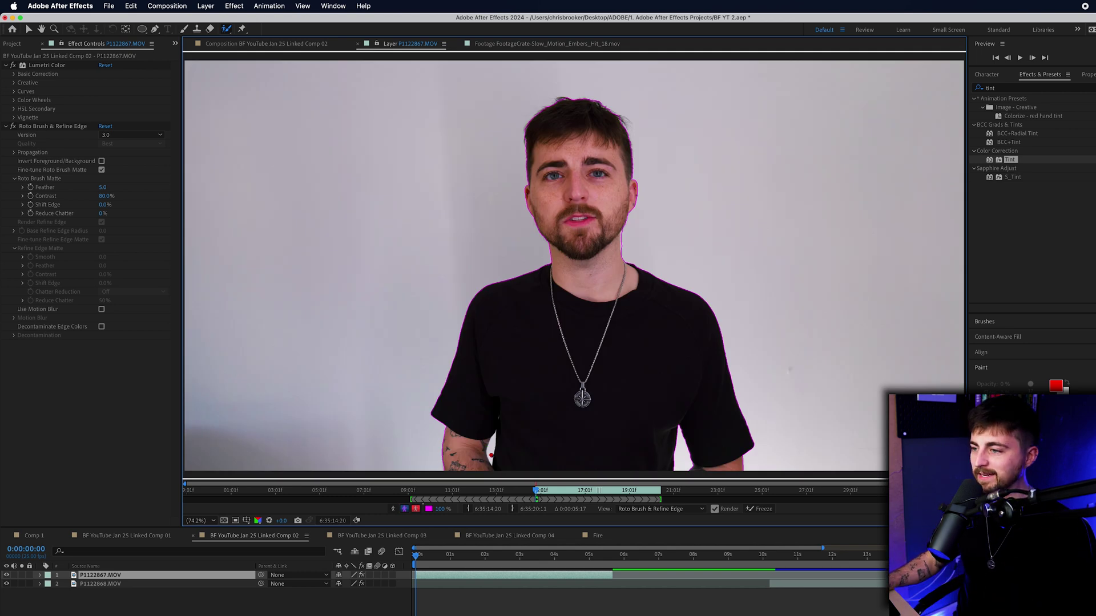
pyautogui.moveTo(491, 448); pyautogui.dragTo(492, 440)
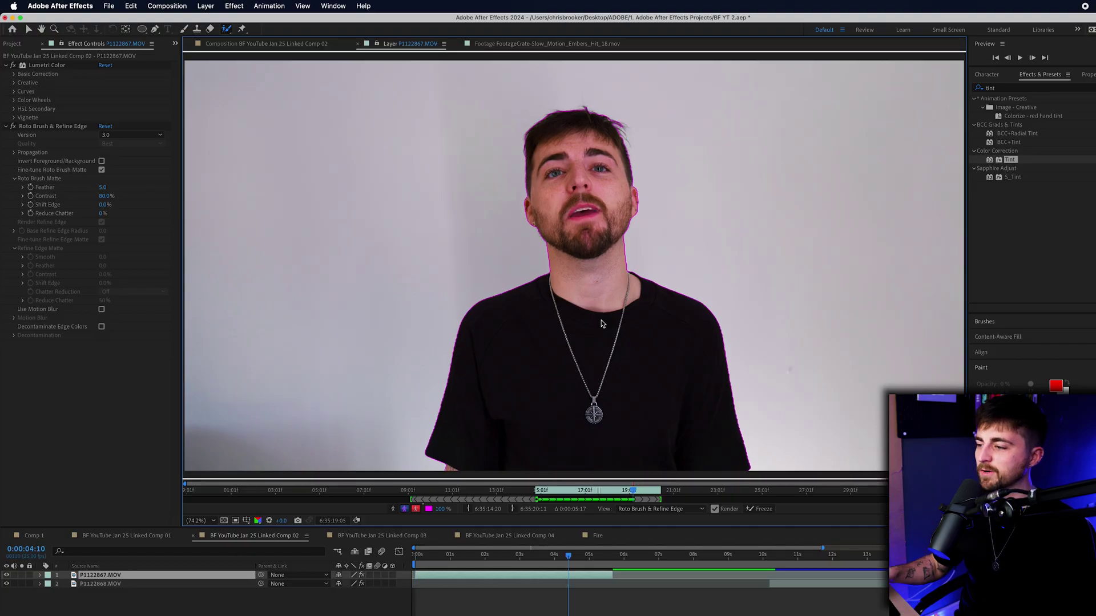
# - Turn on the alpha overlay and play the clip from the start to check the cut-out
pyautogui.click(416, 509)
pyautogui.press('Home')
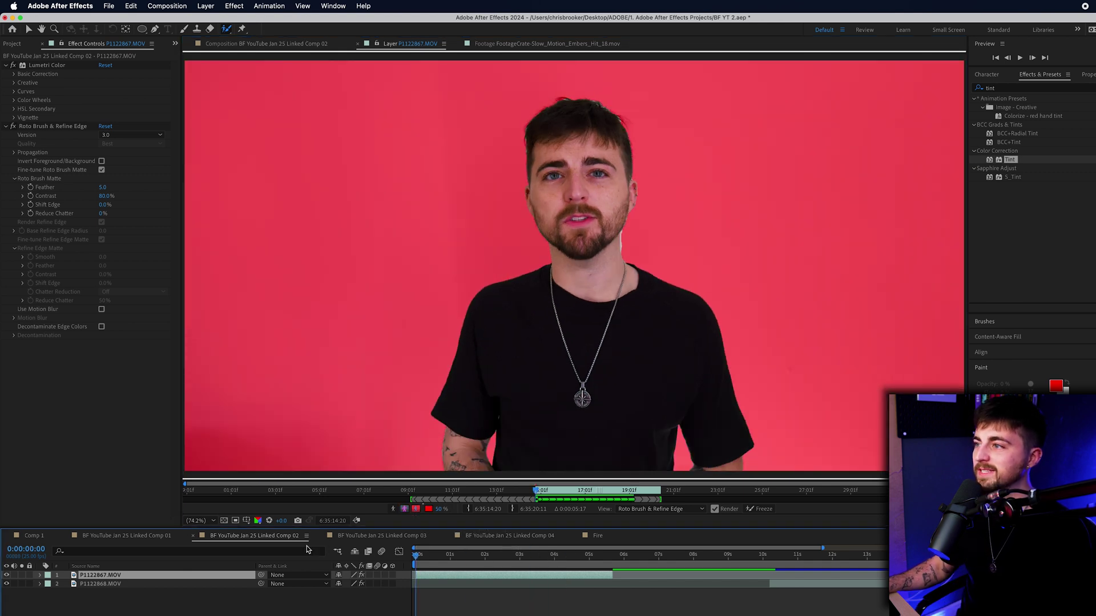
pyautogui.press('space')
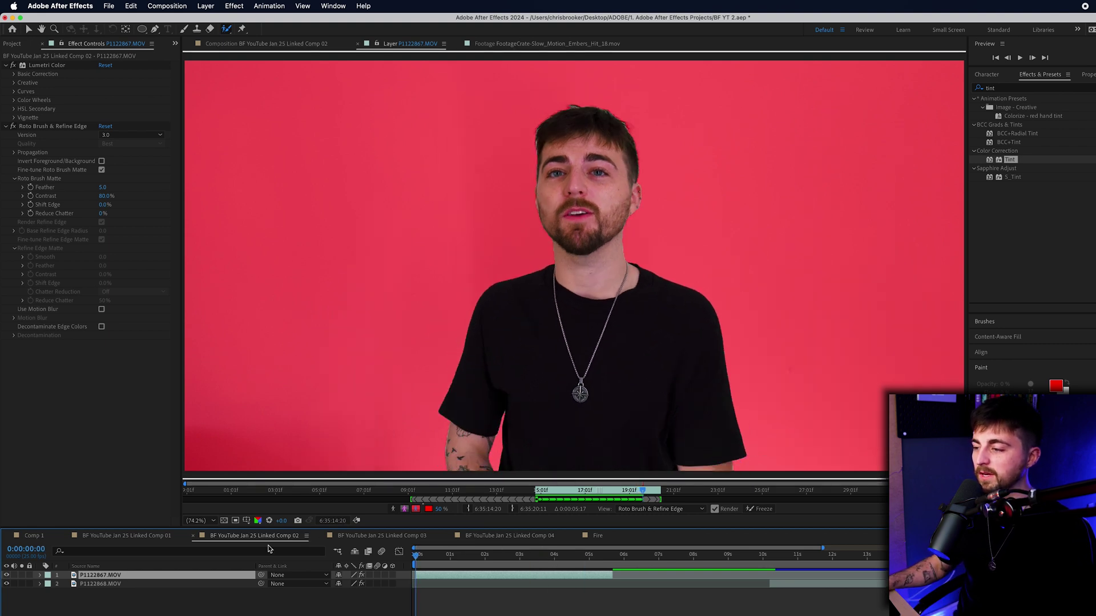
pyautogui.press('space')
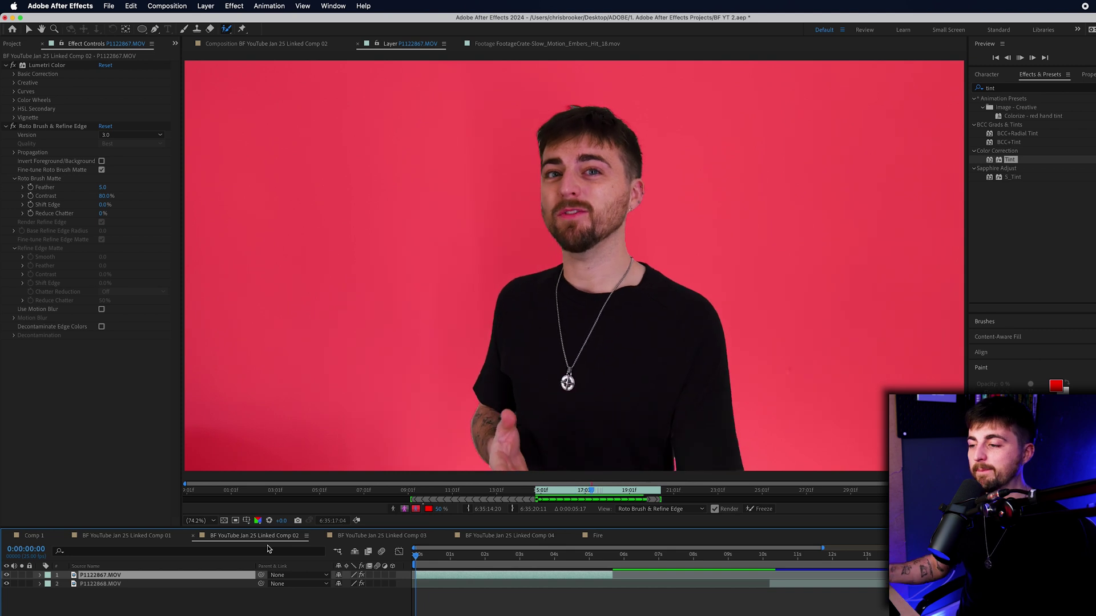
pyautogui.press('space')
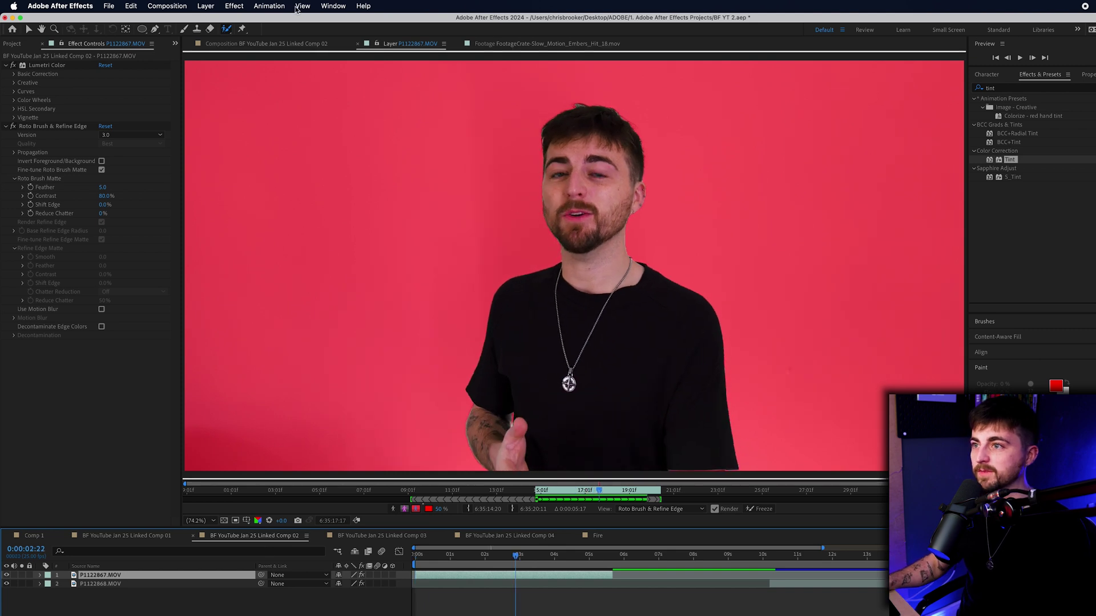
# - Switch back to the Linked Comp 02 composition view and return to the first frame
pyautogui.click(224, 45)
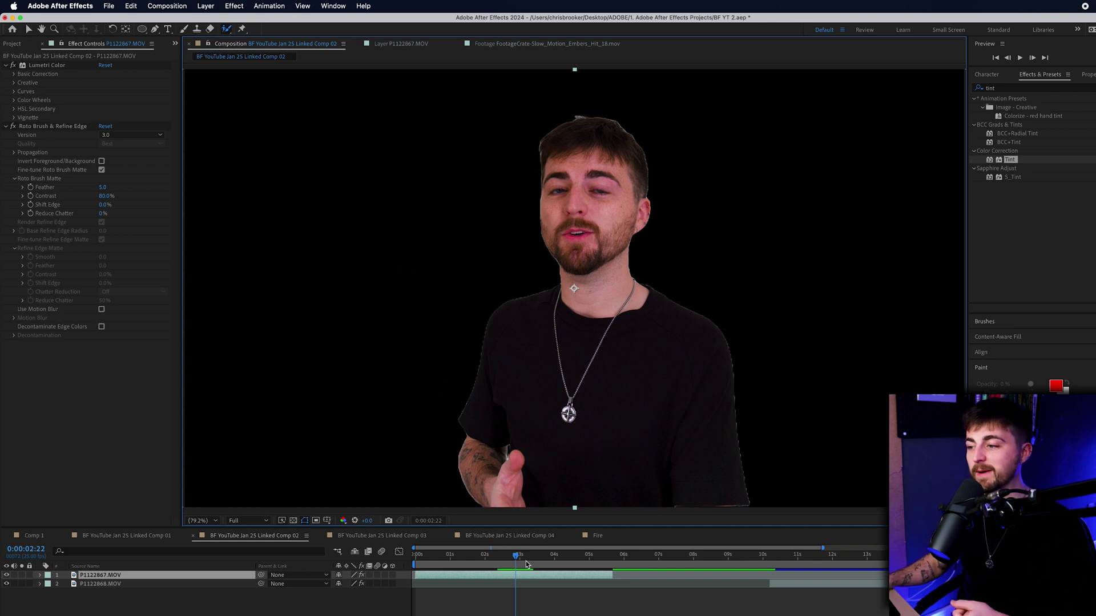
pyautogui.press('Home')
pyautogui.moveTo(226, 29); pyautogui.dragTo(301, 45)
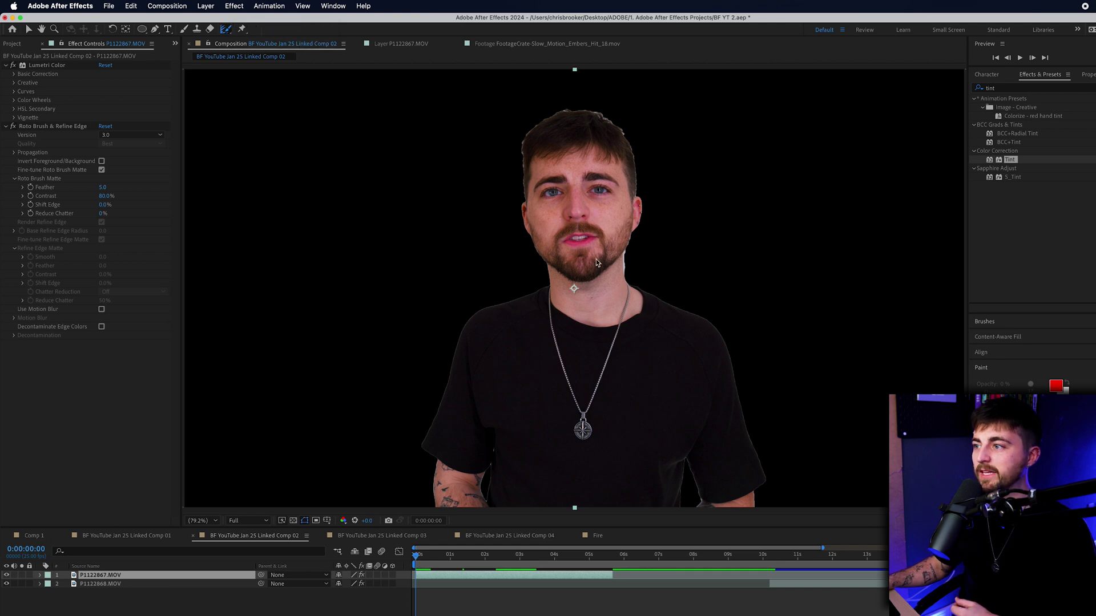
# - Reopen P1122867.MOV, zoom in on the hairline, and paint a Refine Edge stroke along the hair
pyautogui.doubleClick(575, 240)
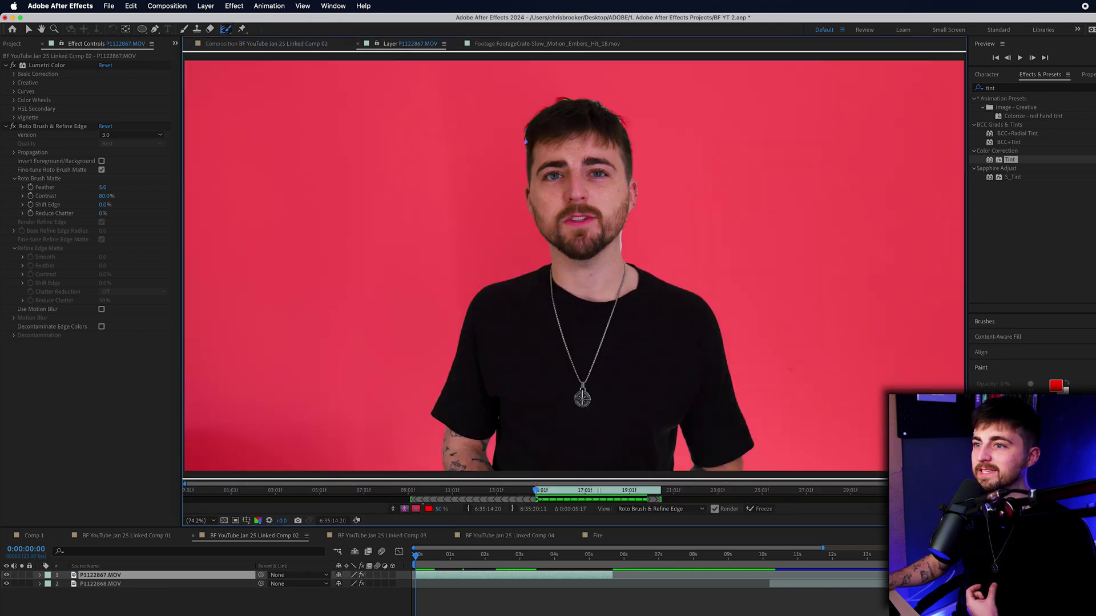
pyautogui.scroll(5, 519, 137)
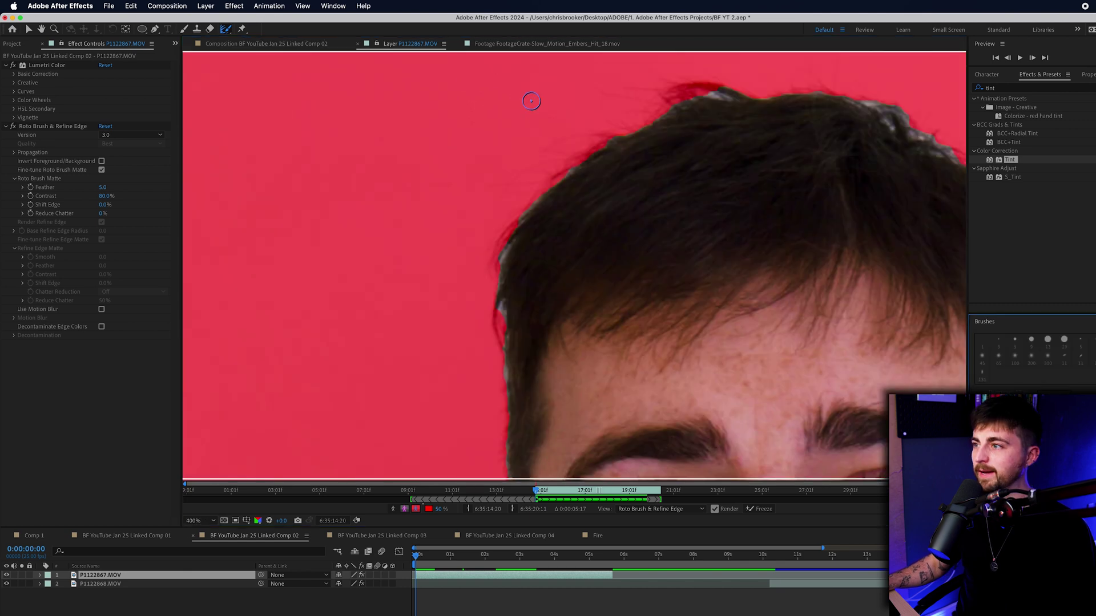
pyautogui.moveTo(580, 262); pyautogui.dragTo(439, 240)
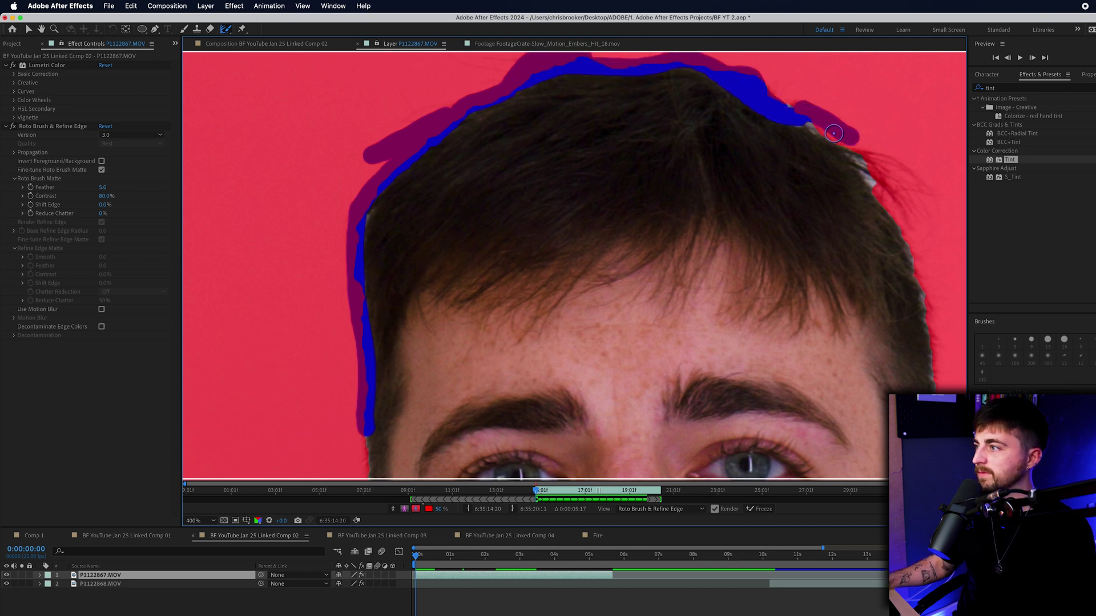
pyautogui.moveTo(833, 133); pyautogui.dragTo(936, 188)
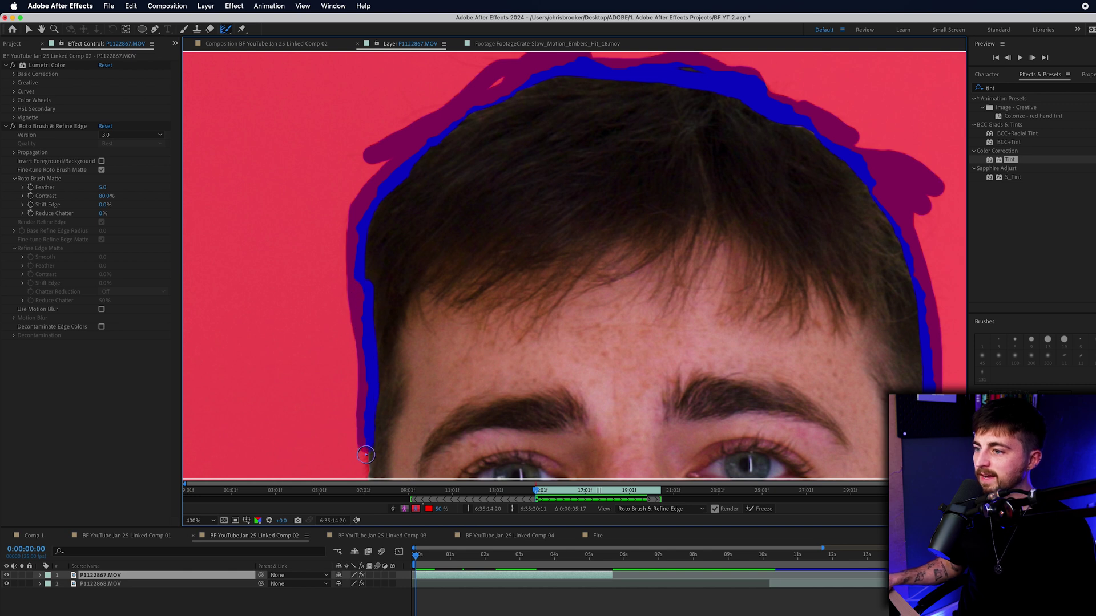
# - Render the refined hair edge, zoom out, and step forward frames to check it follows the head
pyautogui.hotkey('alt', 'w')
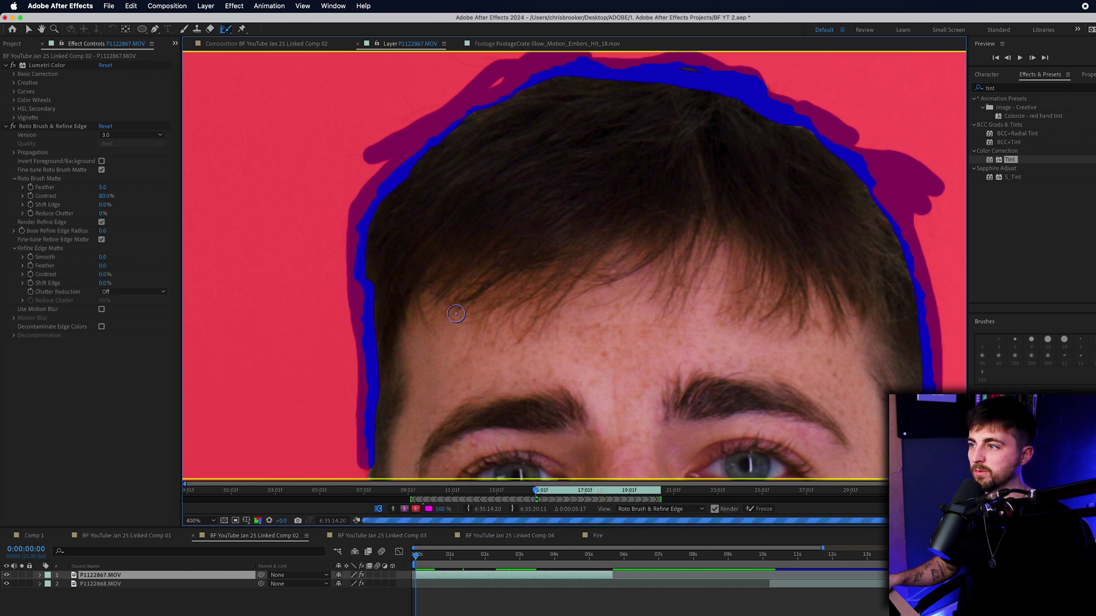
pyautogui.scroll(-2, 456, 313)
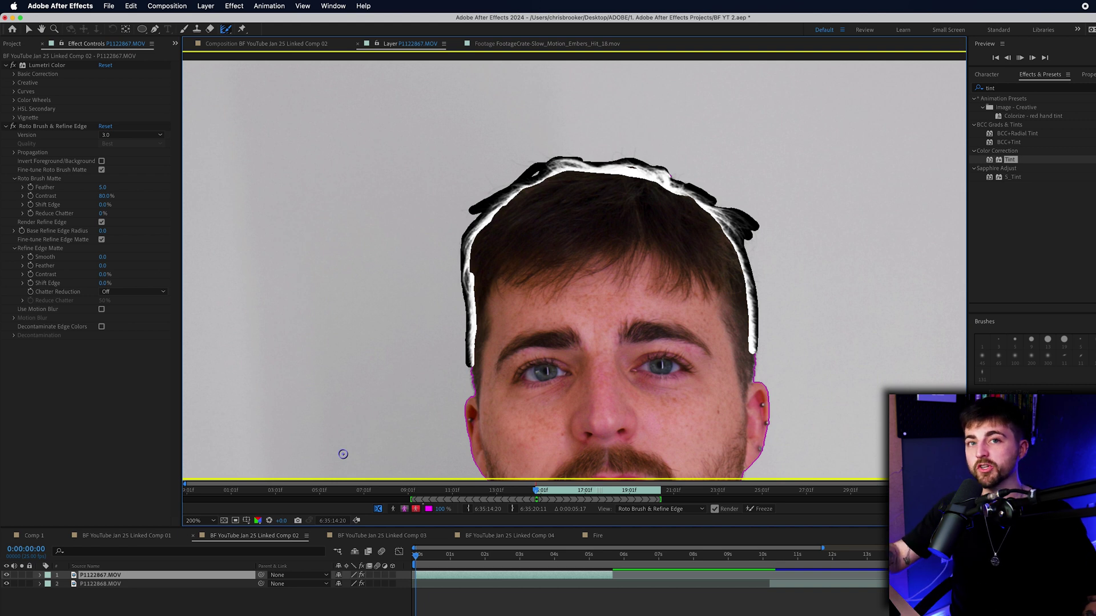
pyautogui.press('pagedown')
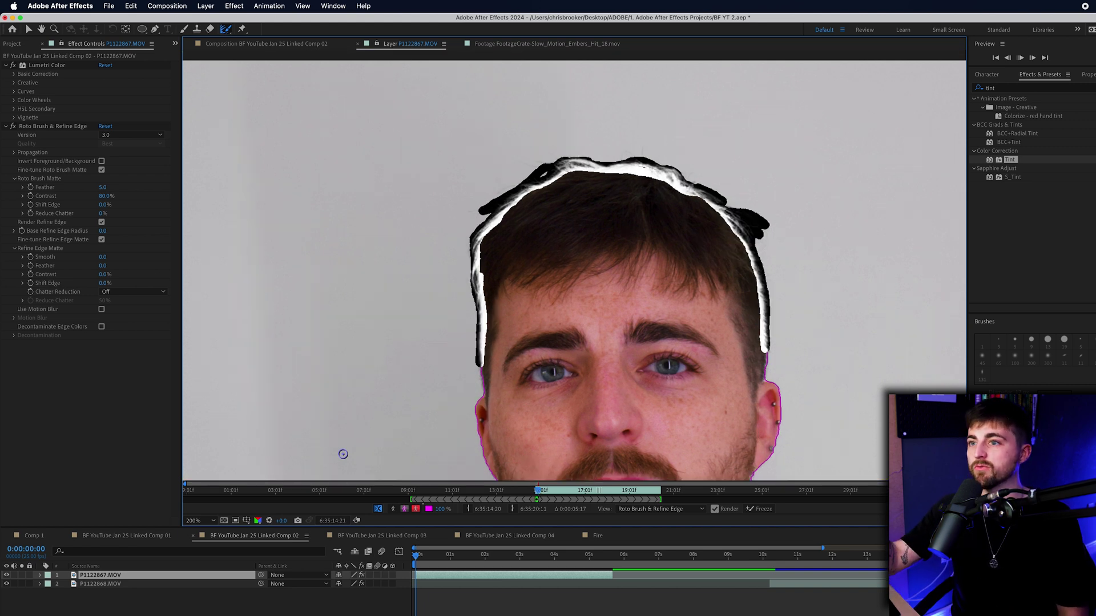
pyautogui.press('pagedown')
pyautogui.press('pagedown')
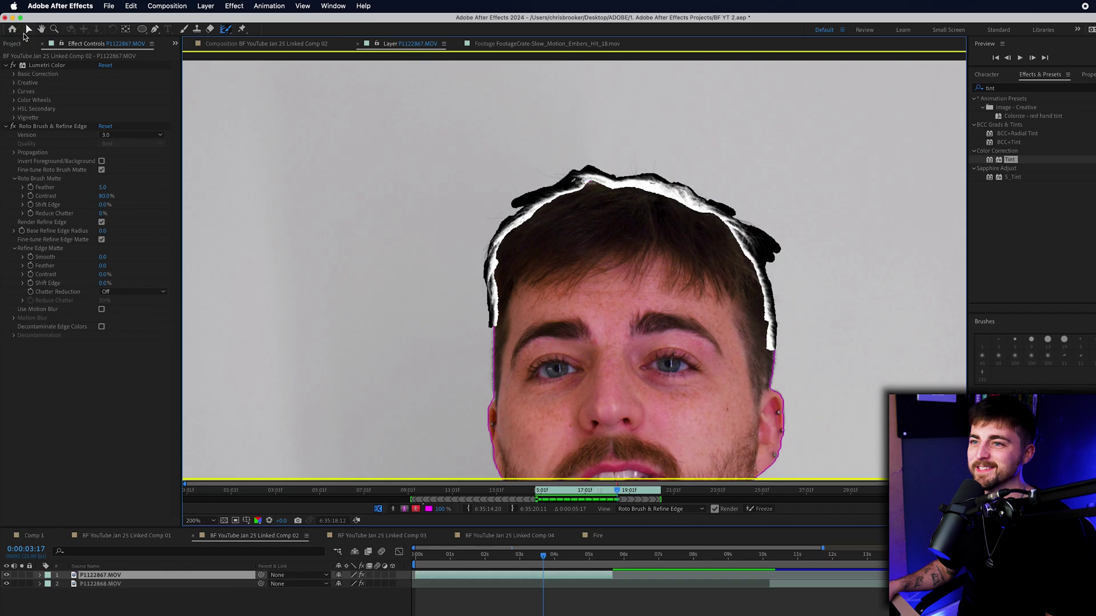
pyautogui.click(225, 45)
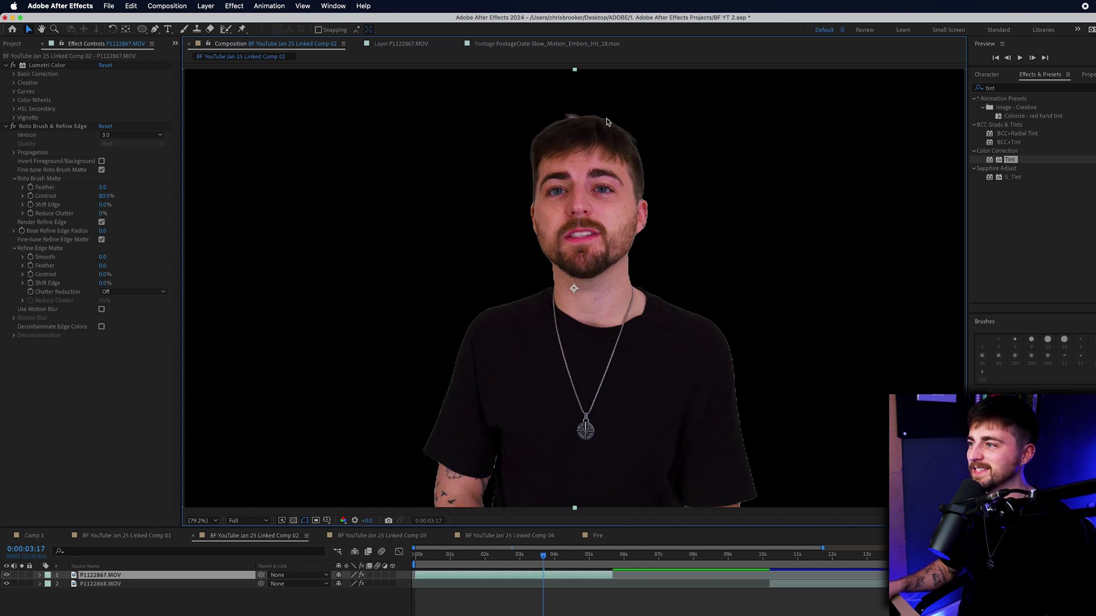
pyautogui.scroll(5, 573, 289)
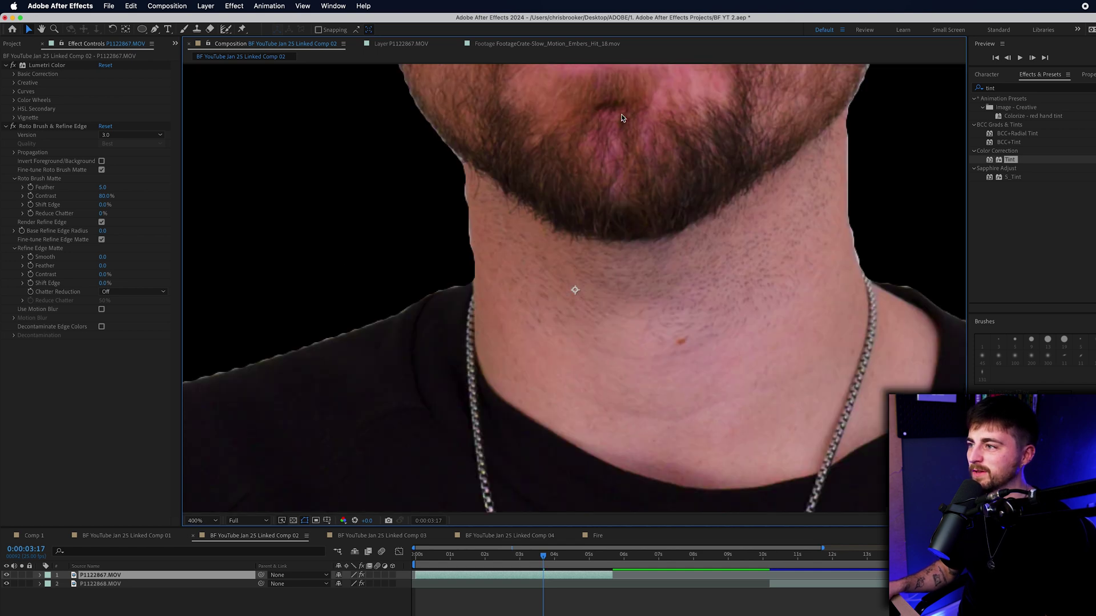
pyautogui.moveTo(573, 289); pyautogui.dragTo(518, 557)
pyautogui.scroll(3, 465, 306)
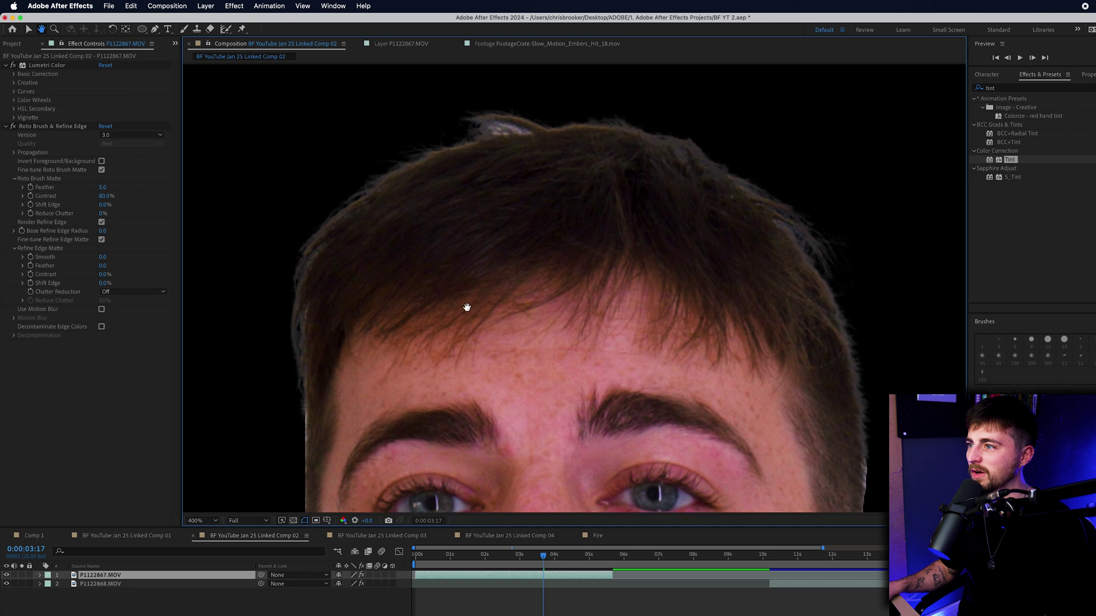
pyautogui.scroll(-2, 465, 308)
pyautogui.moveTo(784, 341); pyautogui.dragTo(591, 201)
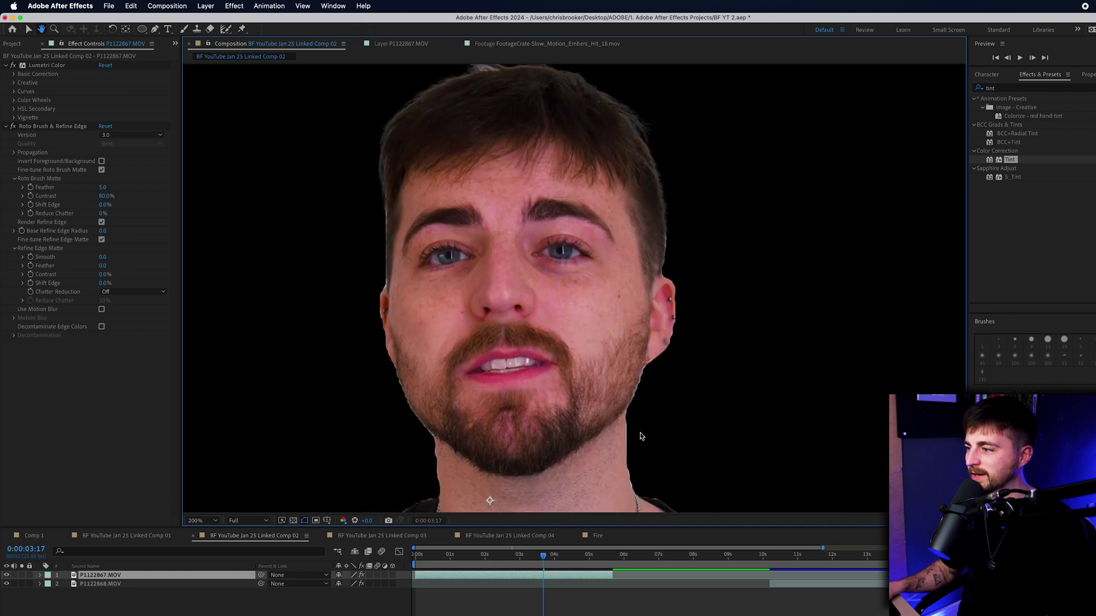
pyautogui.scroll(3, 590, 201)
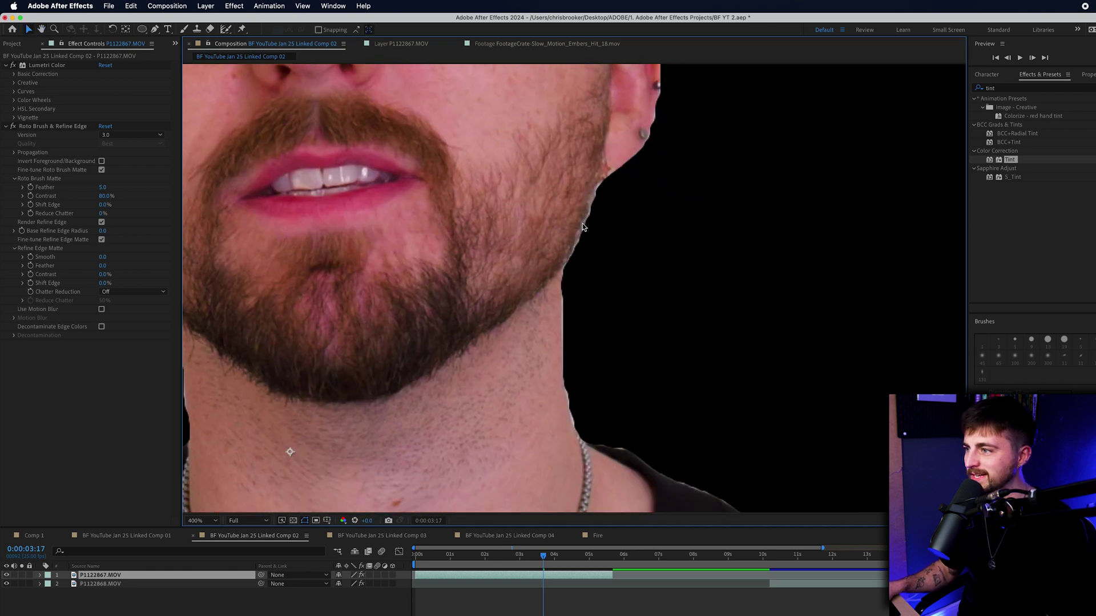
pyautogui.moveTo(473, 177); pyautogui.dragTo(484, 399)
pyautogui.moveTo(537, 234); pyautogui.dragTo(546, 489)
pyautogui.scroll(3, 597, 181)
pyautogui.hscroll(-5, 597, 181)
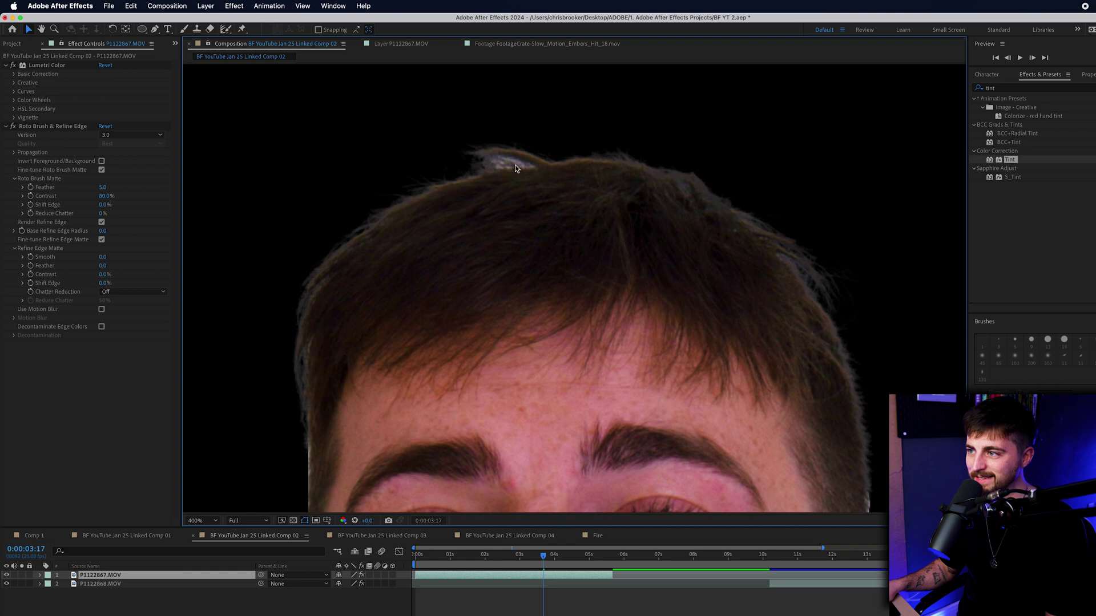
pyautogui.moveTo(396, 363); pyautogui.dragTo(465, 255)
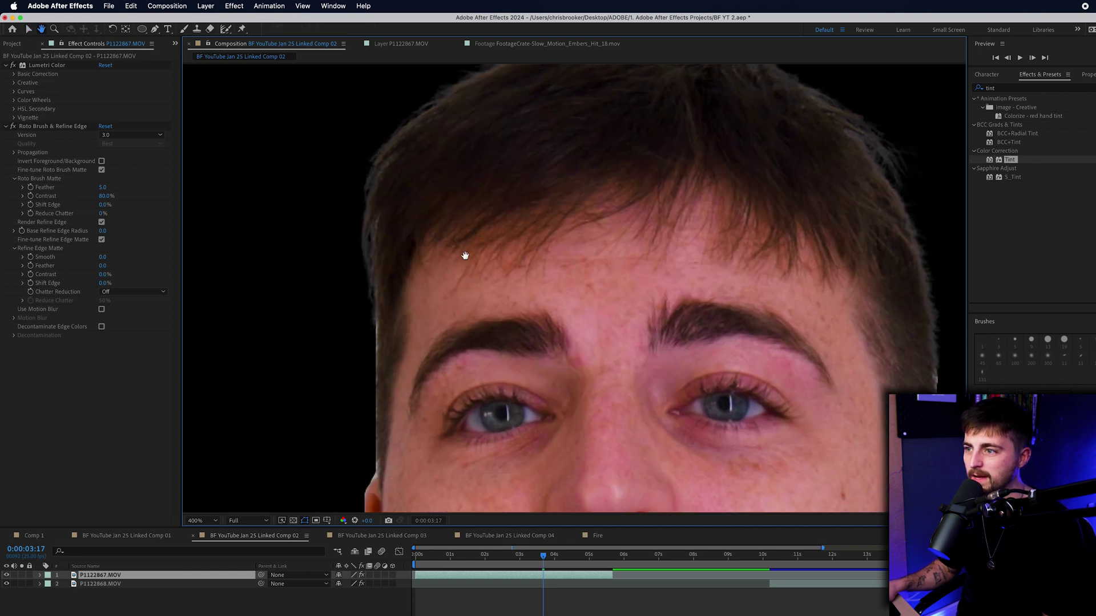
# - Show the transparency grid, pan to the hairline, and step frames around one second to check the matte
pyautogui.click(294, 522)
pyautogui.moveTo(509, 130); pyautogui.dragTo(426, 255)
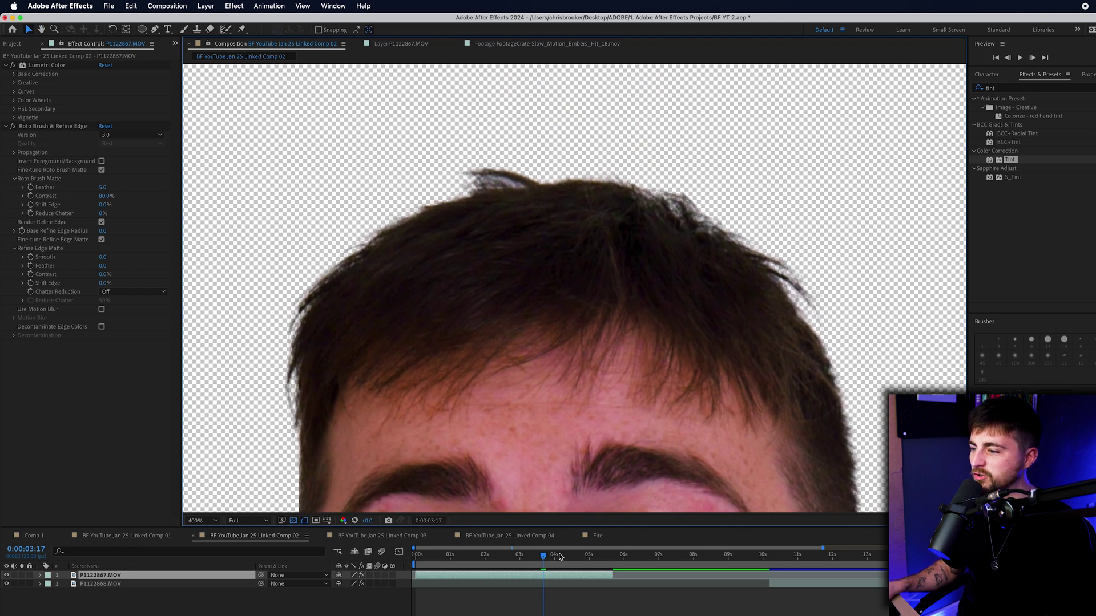
pyautogui.moveTo(560, 557); pyautogui.dragTo(472, 564)
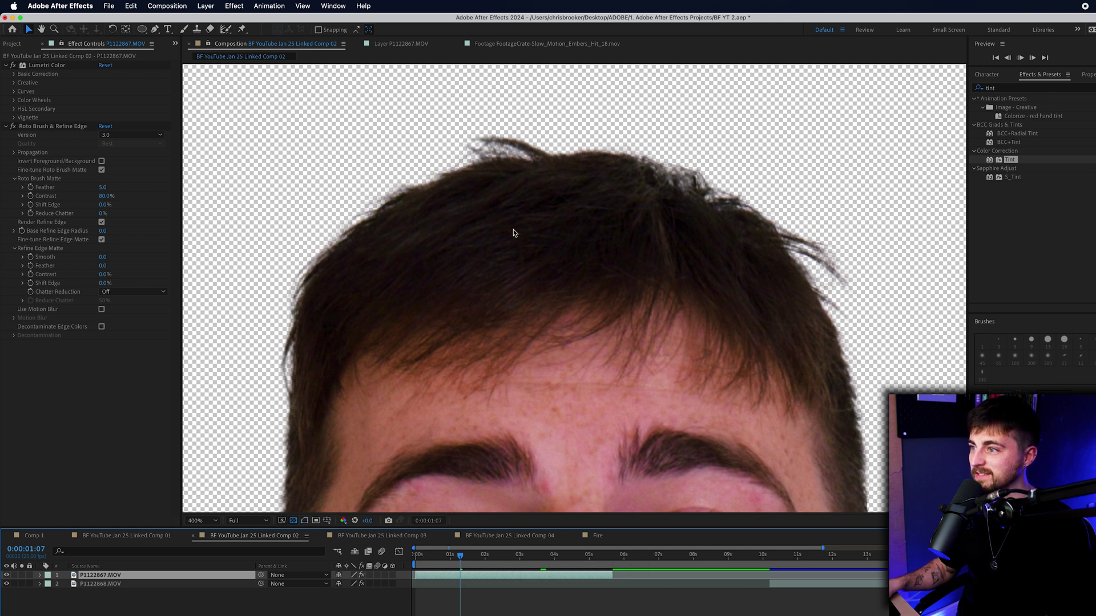
pyautogui.press('pagedown')
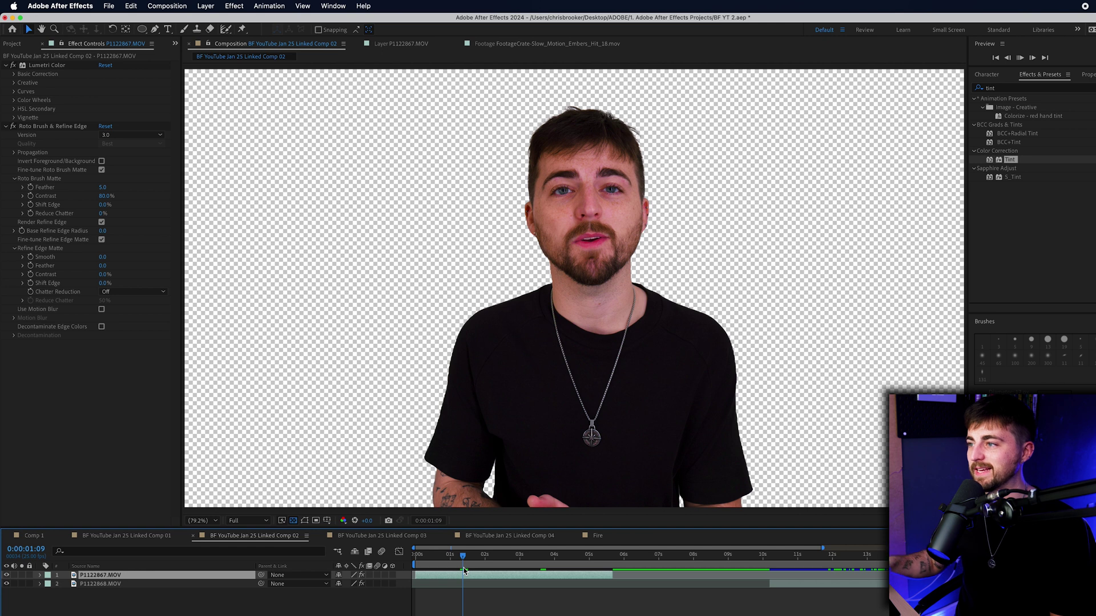
pyautogui.press('pageup')
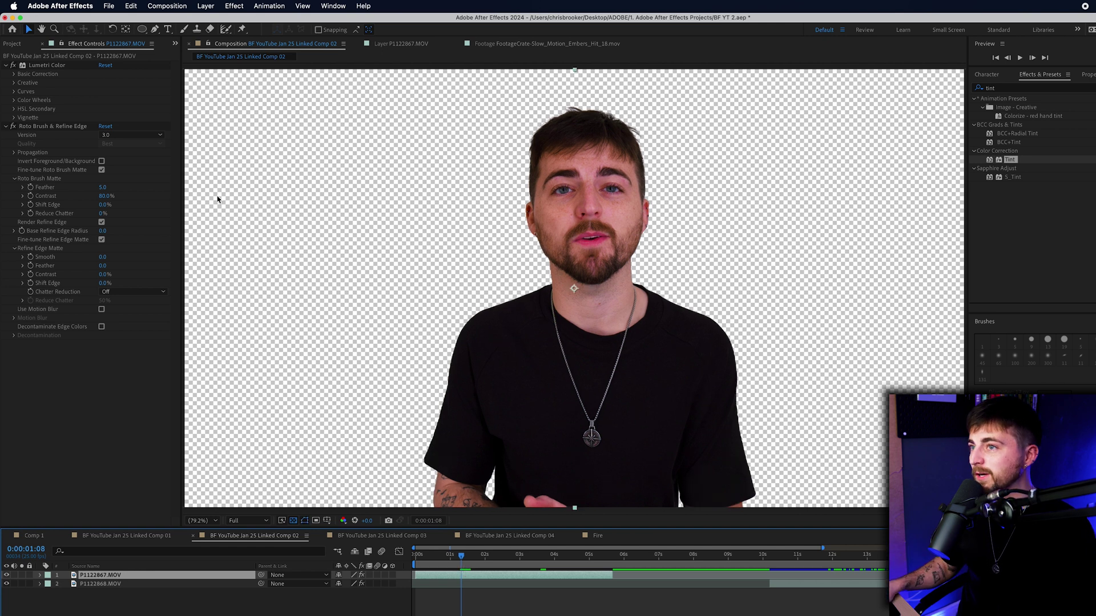
# - Create a light-blue solid, Medium Royal Blue Solid 1, and place it beneath P1122867.MOV
pyautogui.click(209, 5)
pyautogui.moveTo(217, 21)
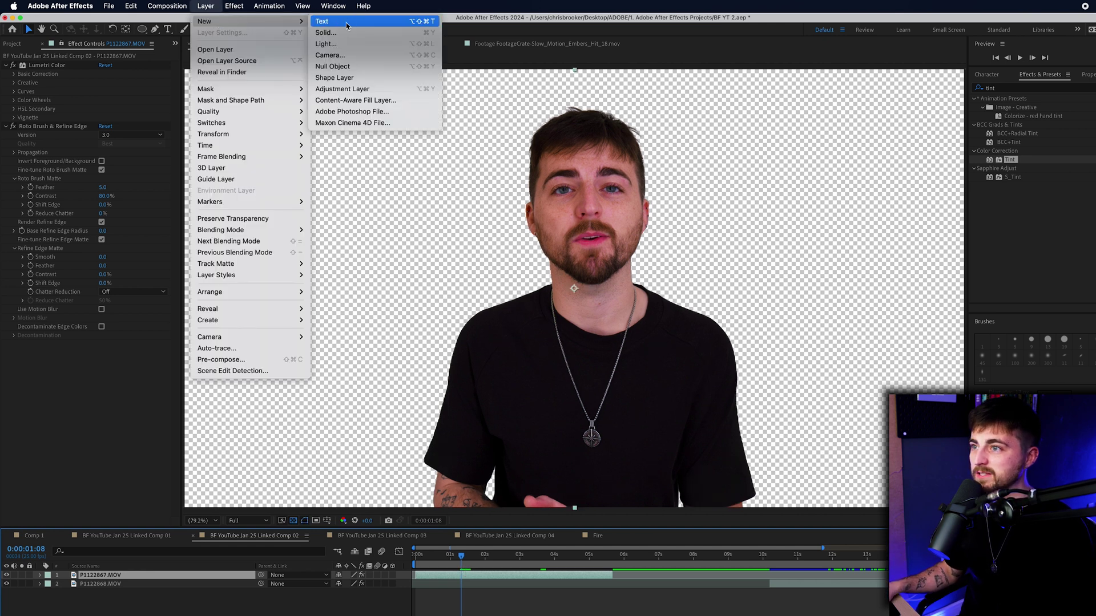
pyautogui.click(343, 33)
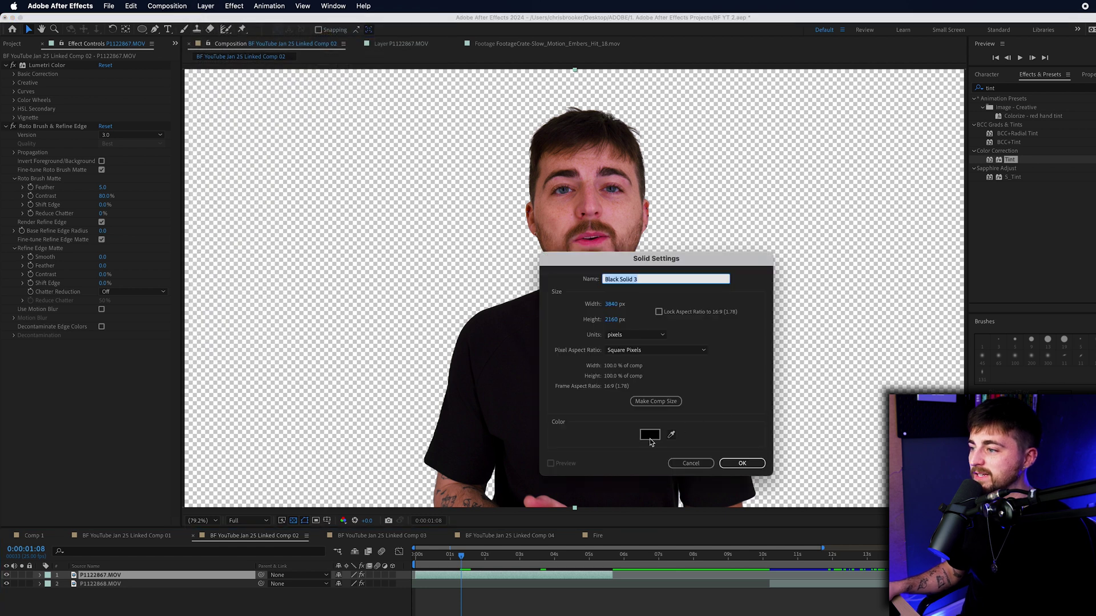
pyautogui.click(650, 436)
pyautogui.moveTo(249, 311)
pyautogui.mouseDown()
pyautogui.moveTo(238, 310)
pyautogui.moveTo(237, 342)
pyautogui.moveTo(206, 308)
pyautogui.mouseUp()
pyautogui.click(280, 380)
pyautogui.moveTo(283, 358); pyautogui.dragTo(282, 355)
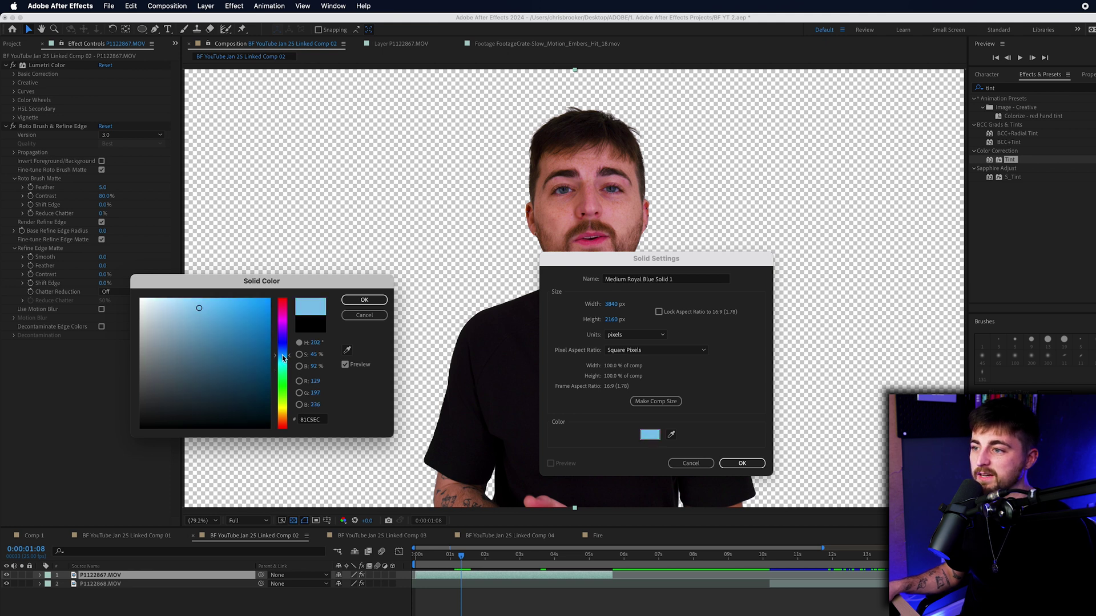
pyautogui.click(364, 300)
pyautogui.press('Return')
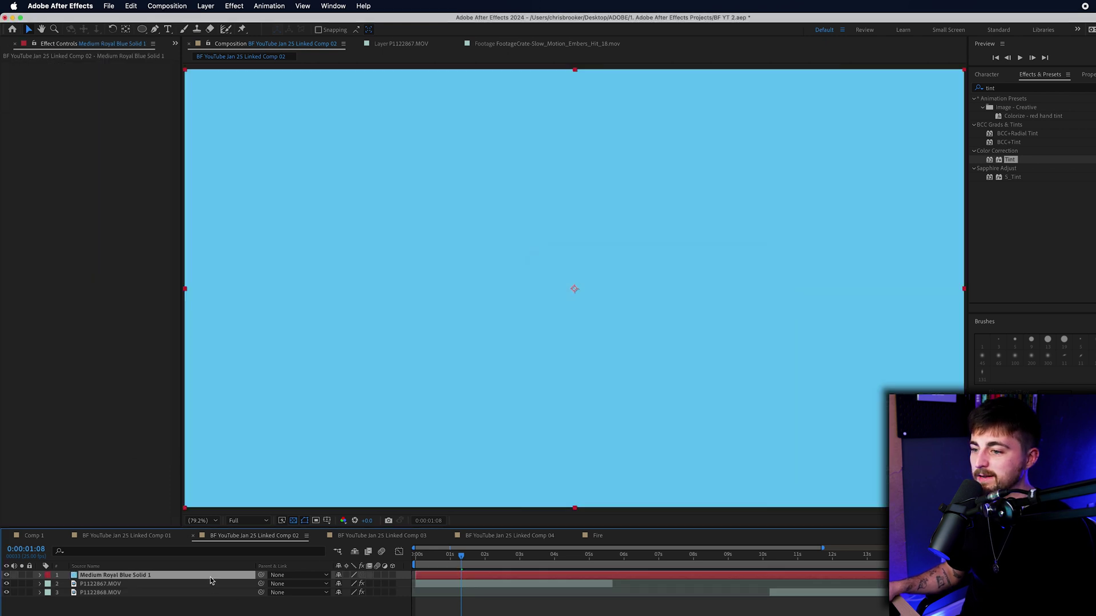
pyautogui.moveTo(210, 580); pyautogui.dragTo(213, 594)
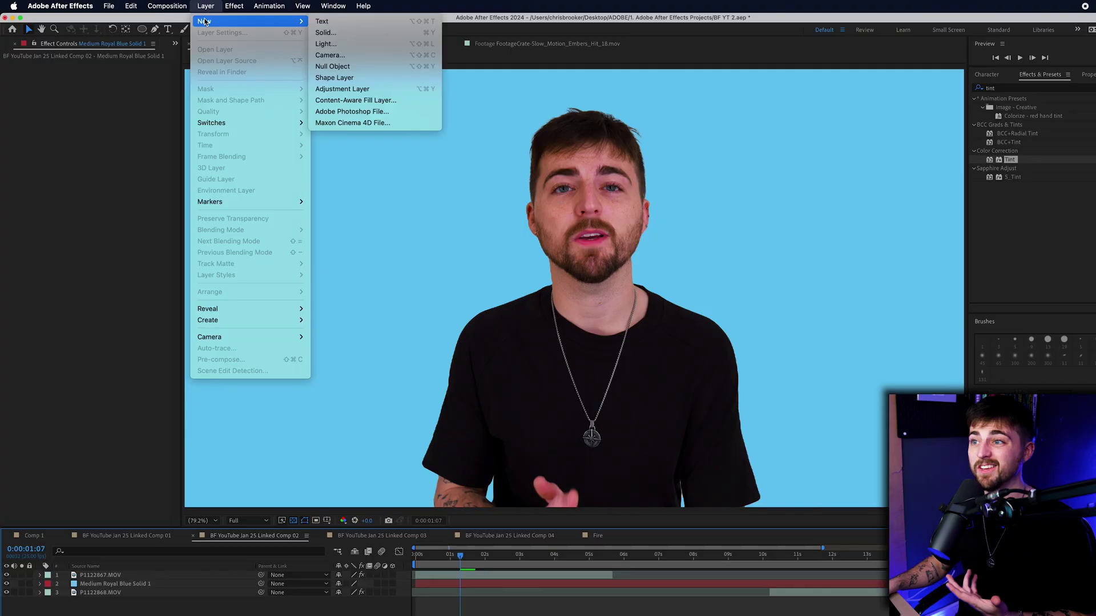
# - Create a BROOKERFILMS text layer, enlarge its font size, and set the font to Montserrat Medium
pyautogui.click(321, 21)
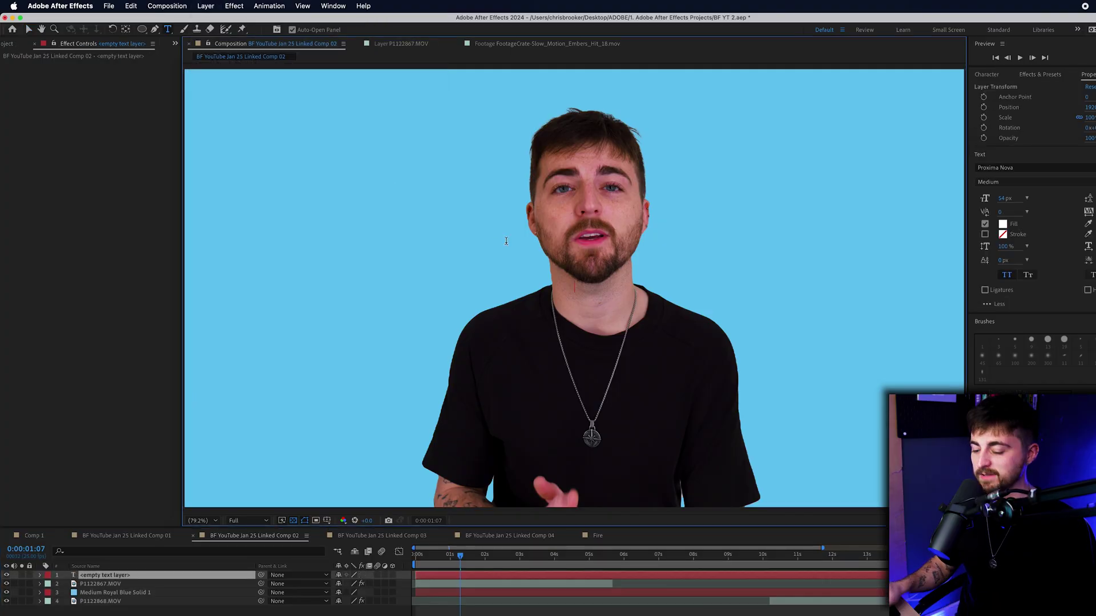
pyautogui.write('BROOKERFILM')
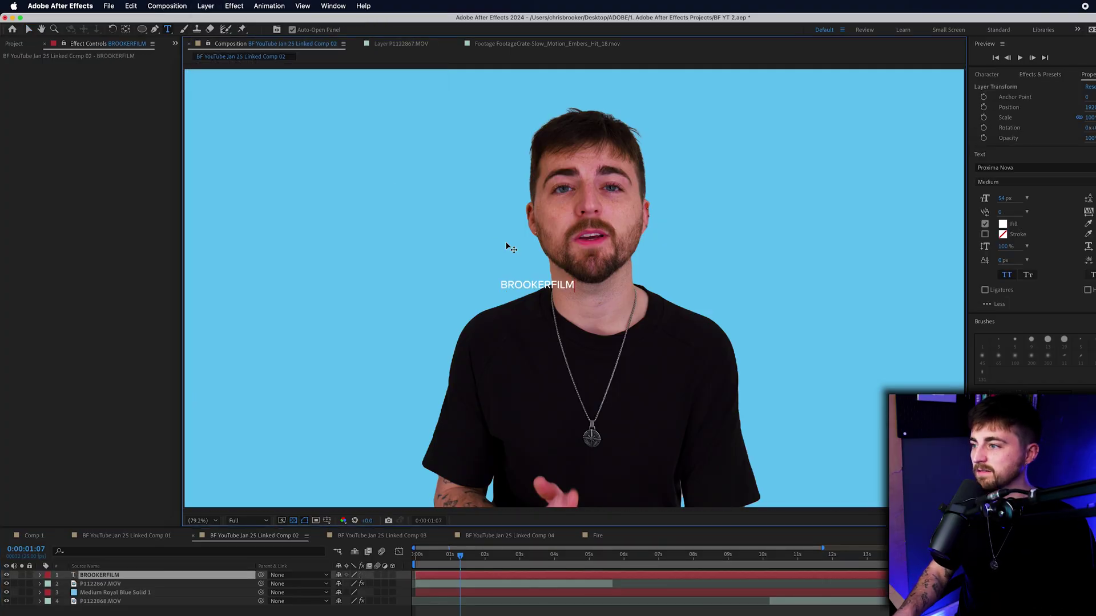
pyautogui.write('S')
pyautogui.press('super+a')
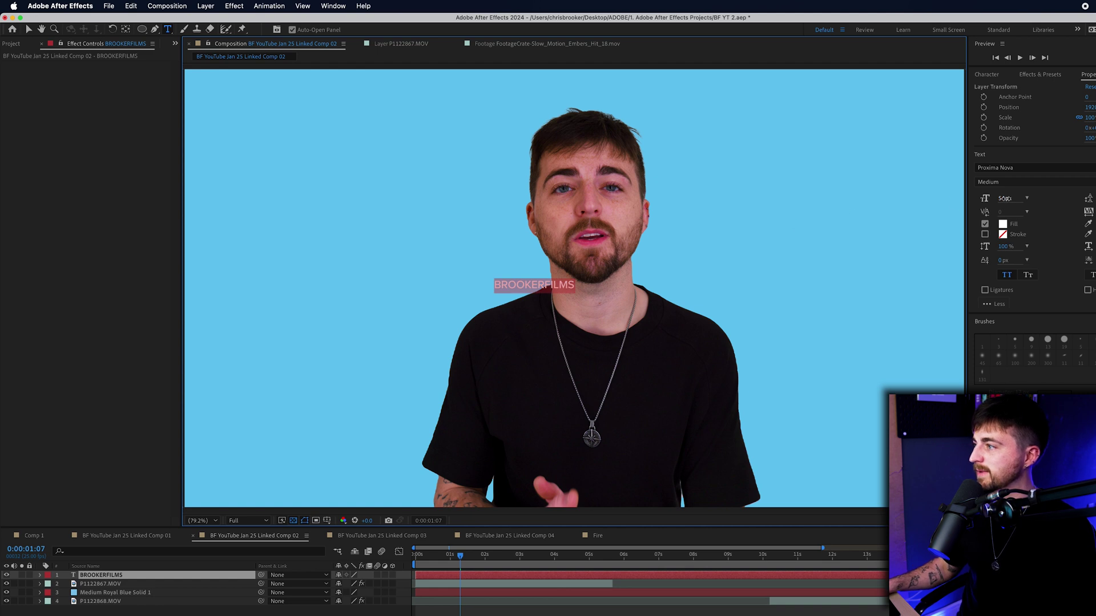
pyautogui.moveTo(1005, 198); pyautogui.dragTo(1053, 198)
pyautogui.click(1005, 168)
pyautogui.write('m')
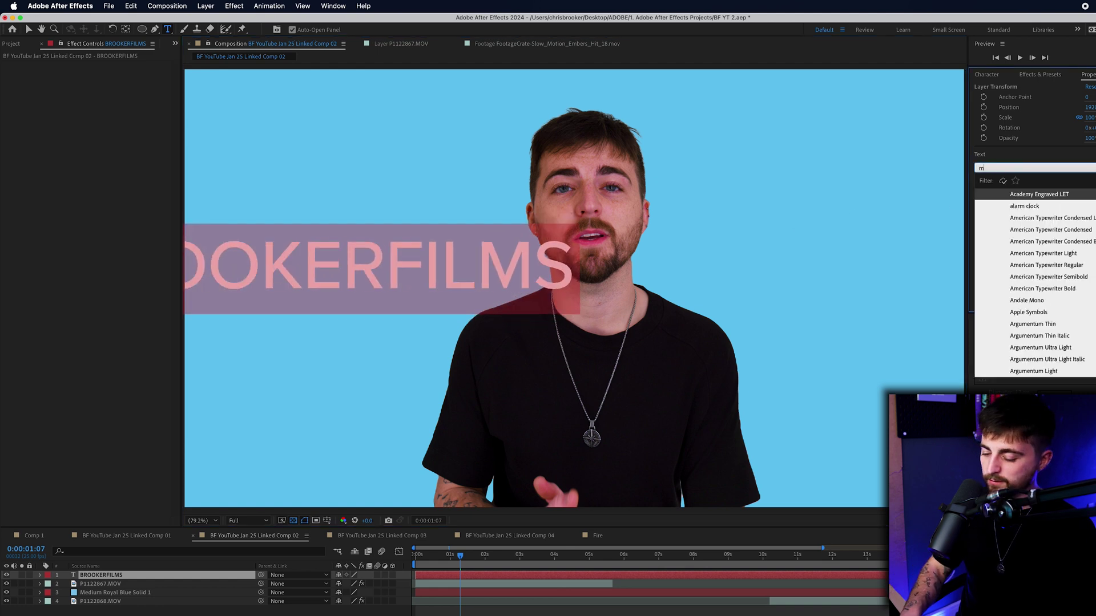
pyautogui.write('ont')
pyautogui.click(1049, 266)
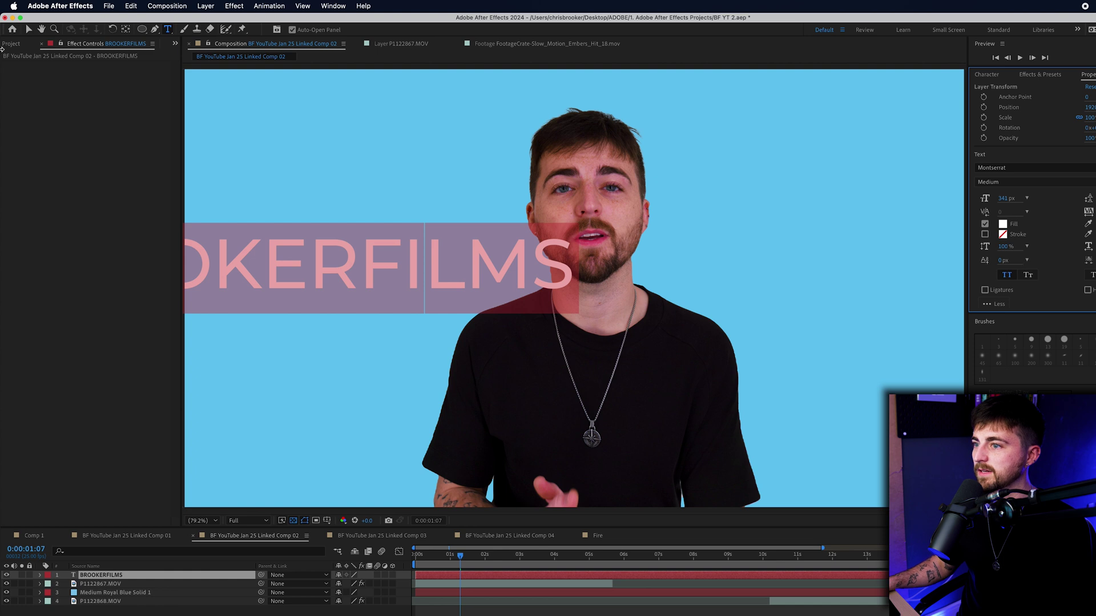
# - Centre the BROOKERFILMS text across the frame and move it behind the man's footage layer
pyautogui.click(28, 31)
pyautogui.moveTo(285, 245); pyautogui.dragTo(610, 157)
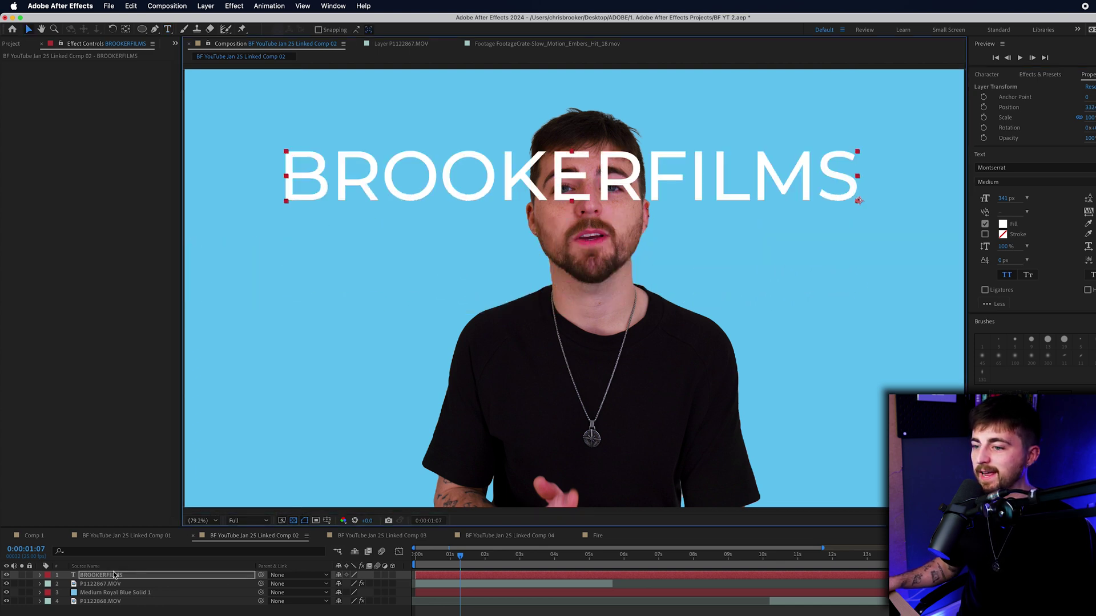
pyautogui.moveTo(114, 575); pyautogui.dragTo(113, 589)
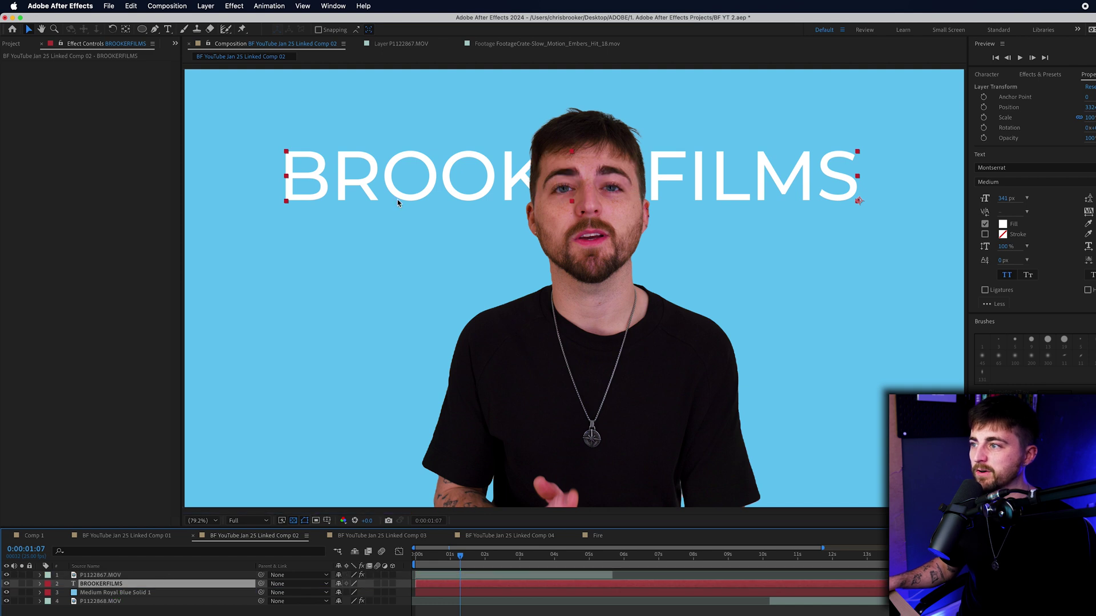
pyautogui.moveTo(397, 201); pyautogui.dragTo(399, 247)
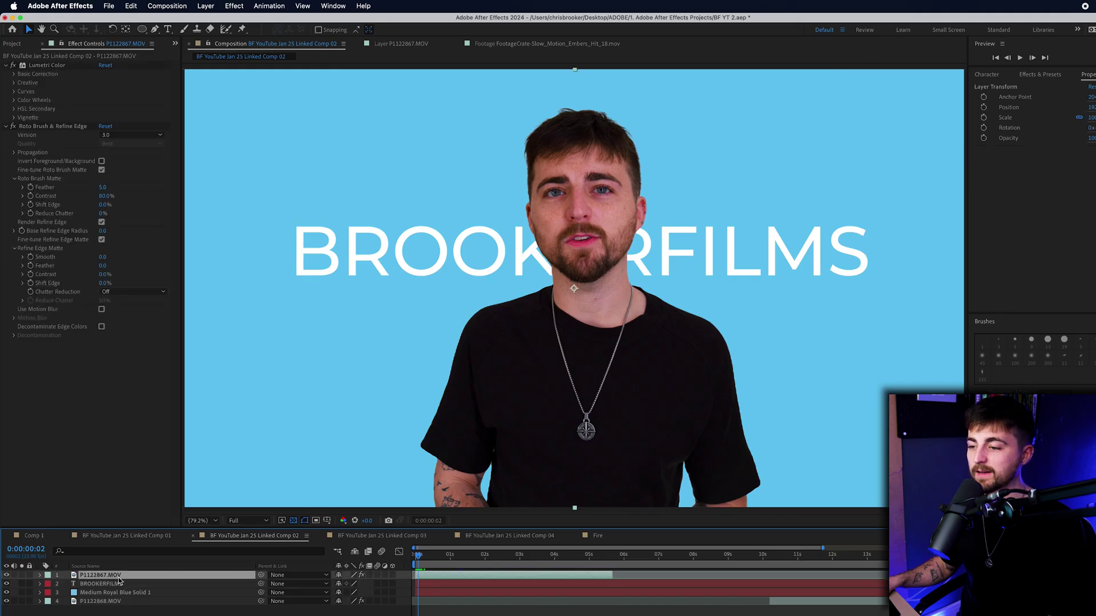
# - Duplicate the footage layer and apply Levels, dragging Input White and Input Black to turn the copy into a black silhouette
pyautogui.press('super+d')
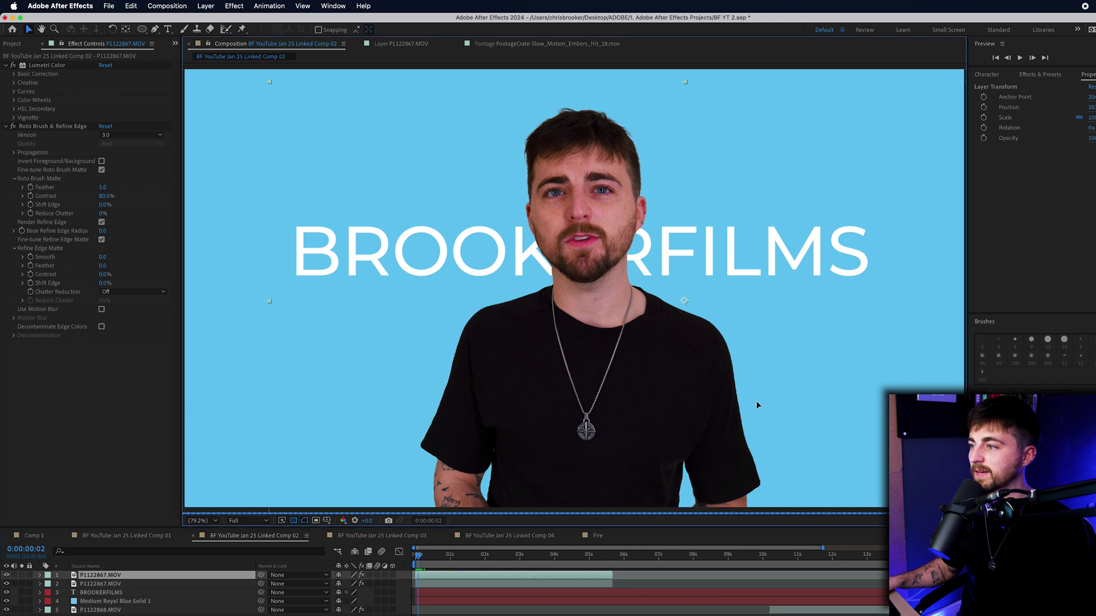
pyautogui.press('Return')
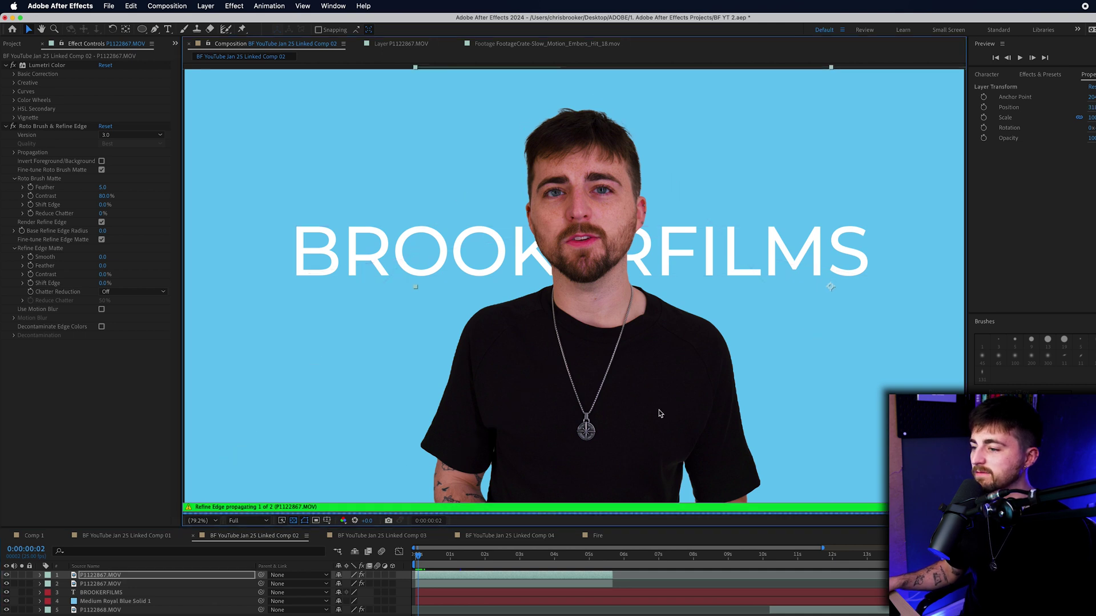
pyautogui.click(1053, 75)
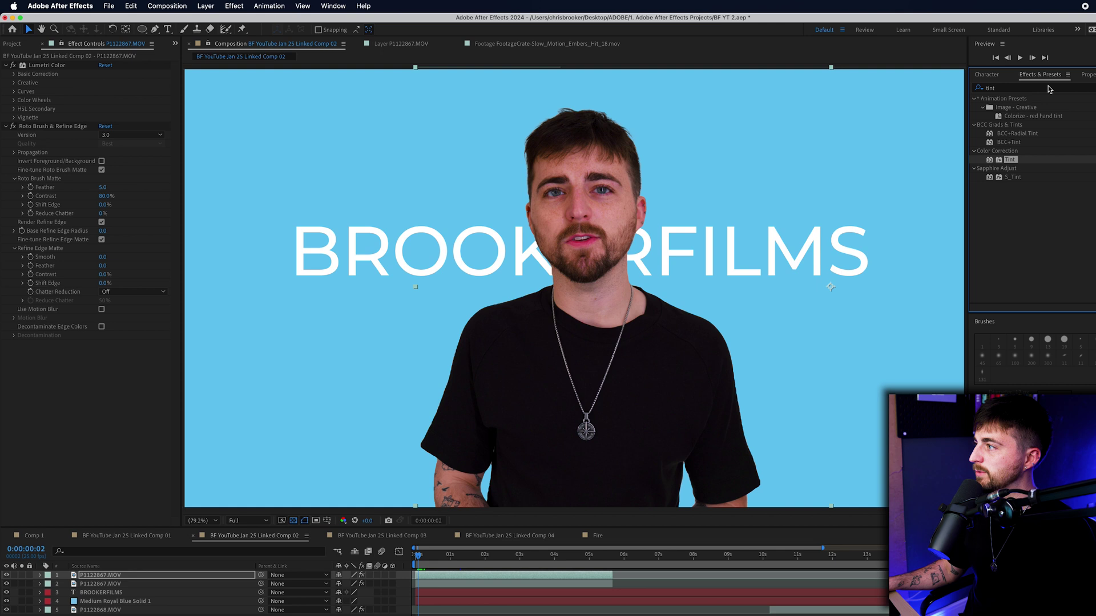
pyautogui.click(1048, 89)
pyautogui.write('levels')
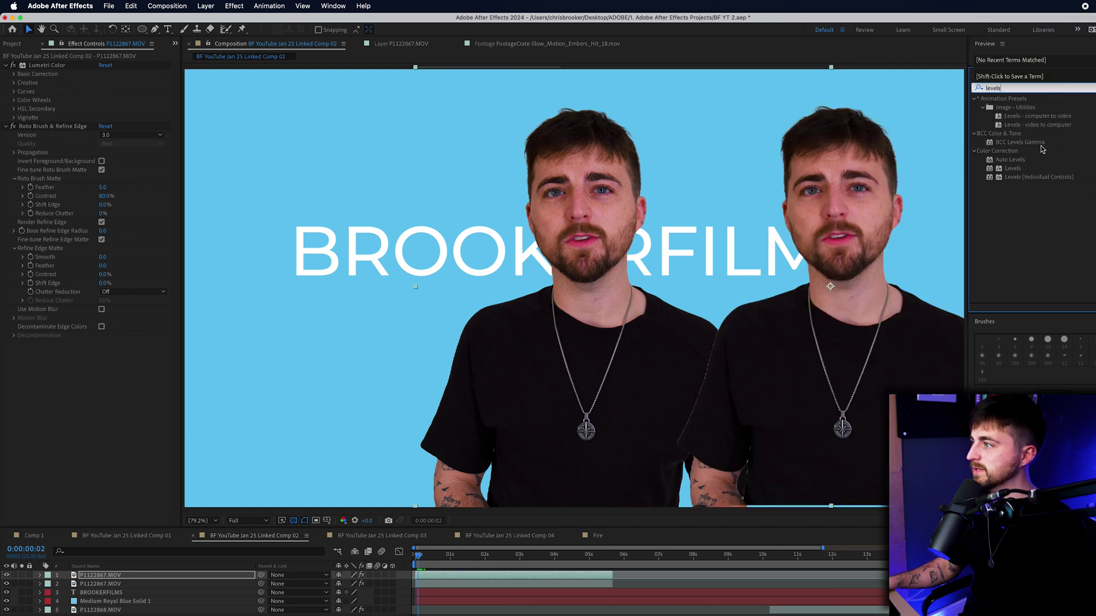
pyautogui.moveTo(1013, 168); pyautogui.dragTo(112, 579)
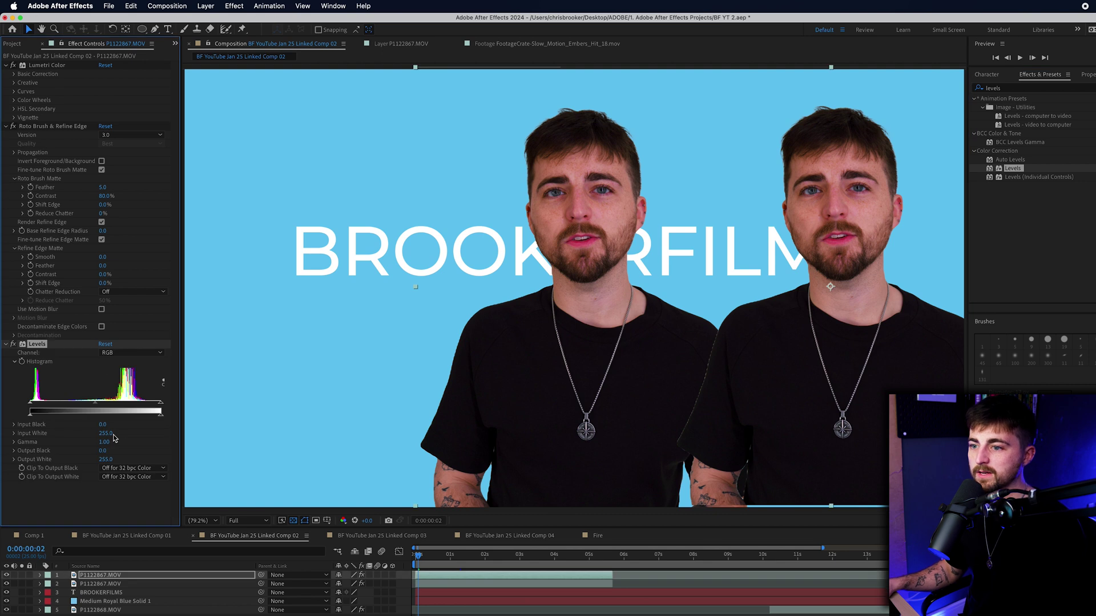
pyautogui.moveTo(103, 424); pyautogui.dragTo(788, 390)
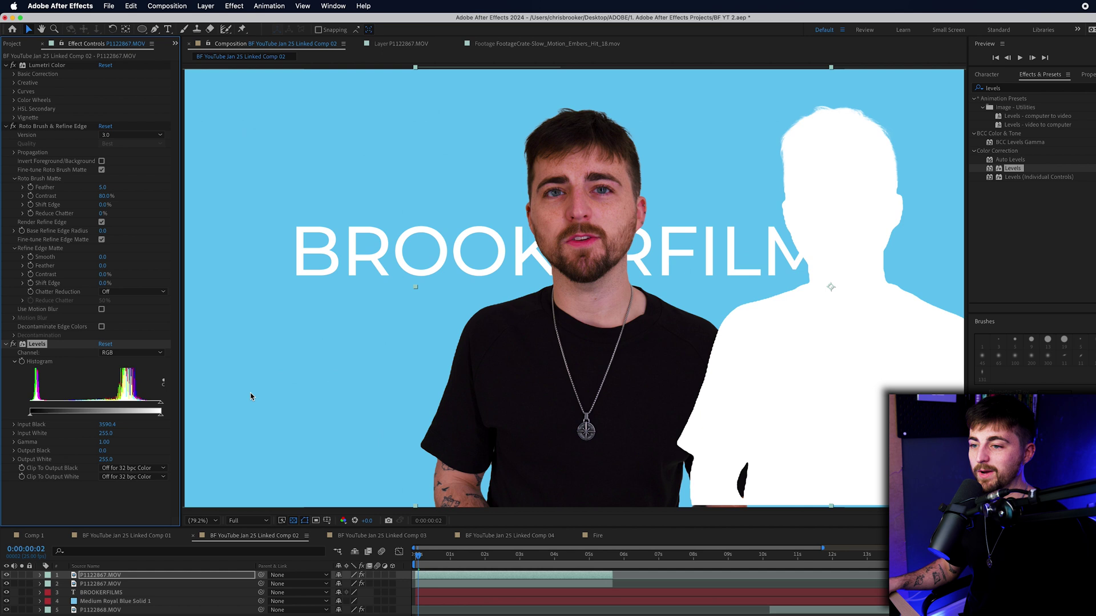
pyautogui.moveTo(106, 433); pyautogui.dragTo(35, 434)
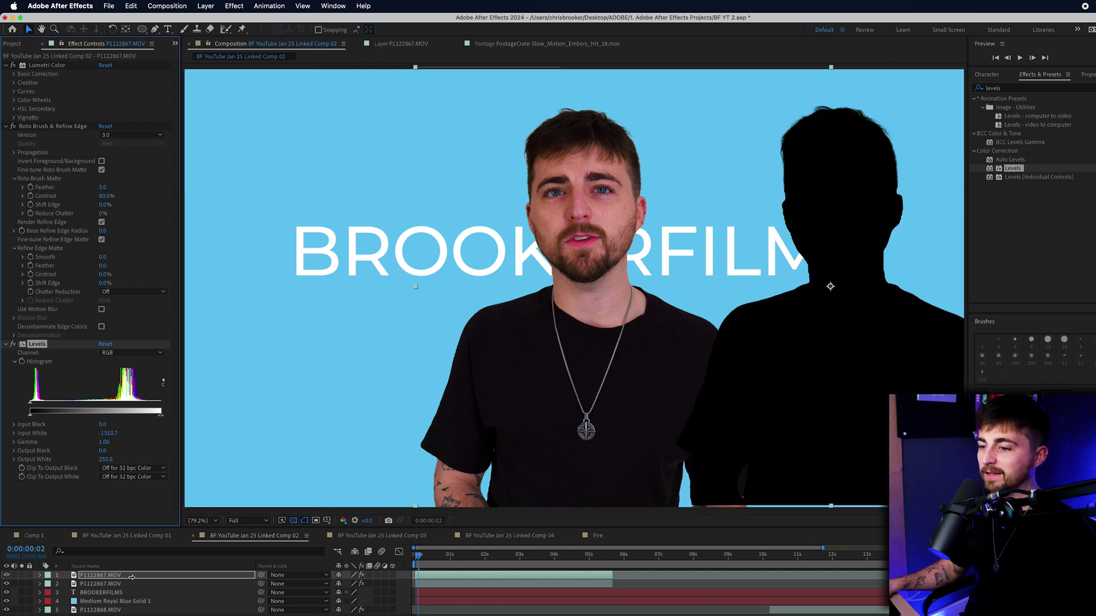
pyautogui.click(132, 584)
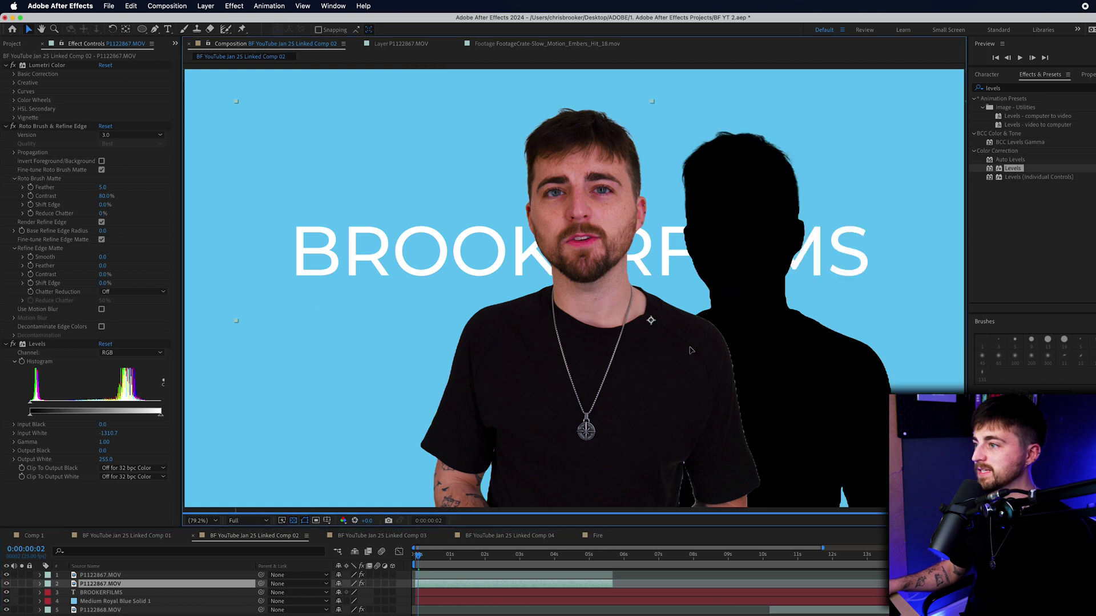